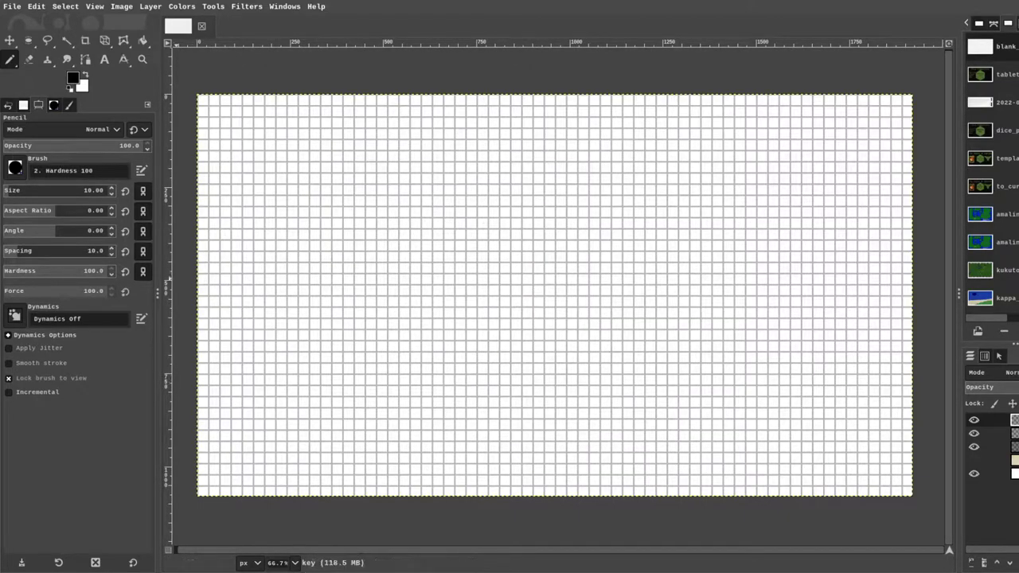
On the layer below the top one, draw two parallel black path lines leading to the castle's outer walls with rounded corner towers.
key("Page_Down")
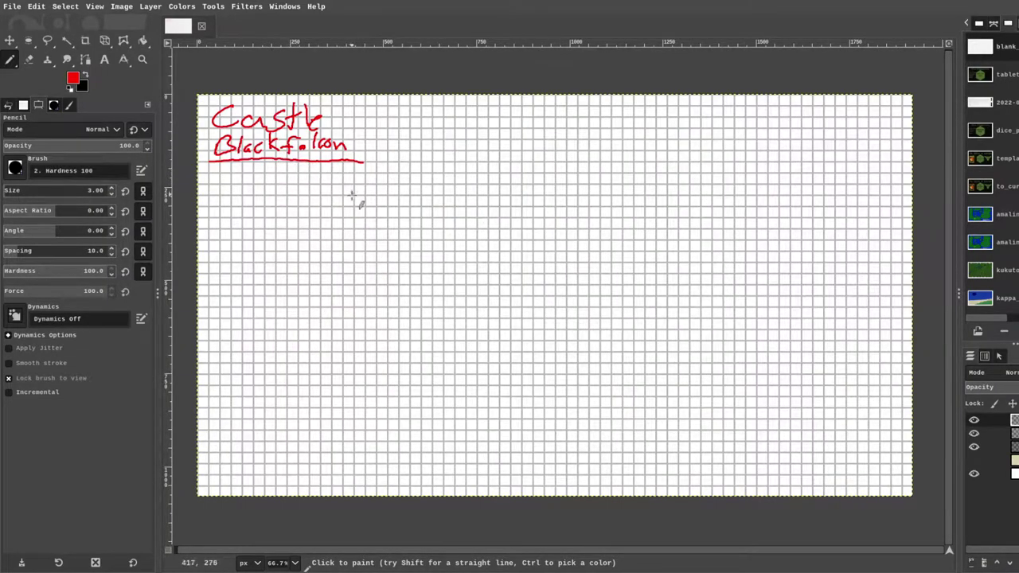
key("x")
key("Page_Down")
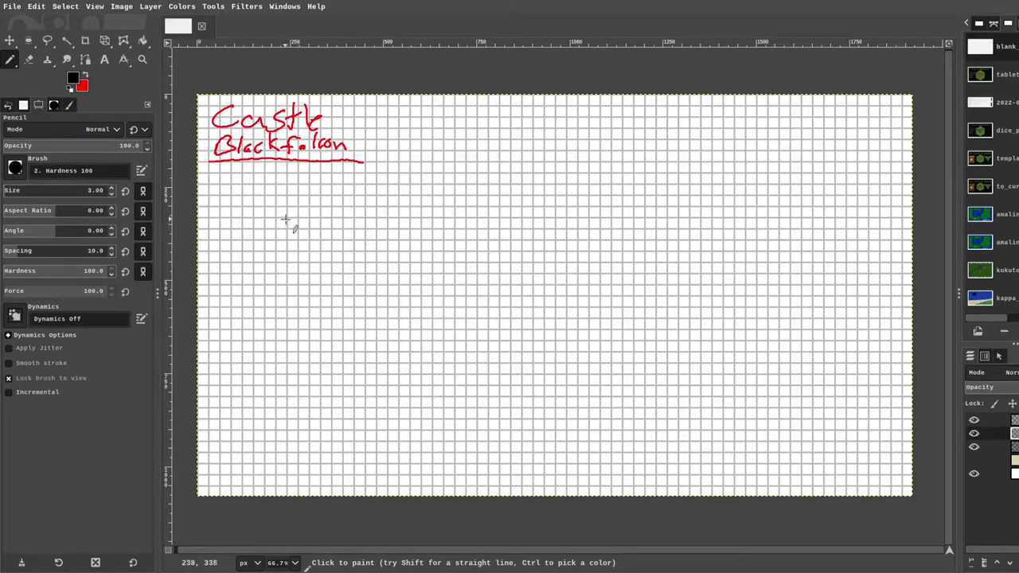
left_click_drag(284, 216, 539, 216)
left_click(533, 239)
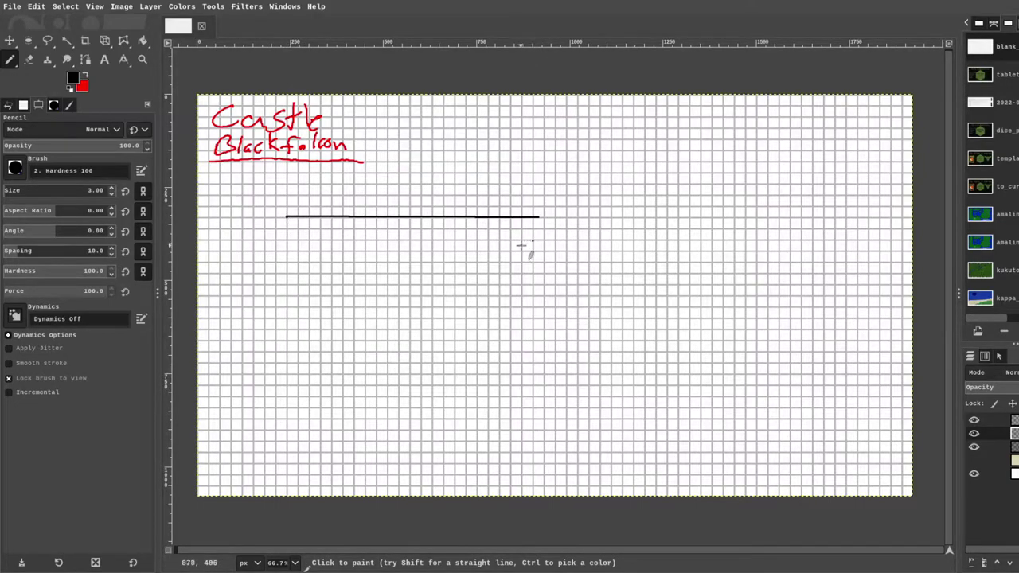
left_click(287, 239, "shift")
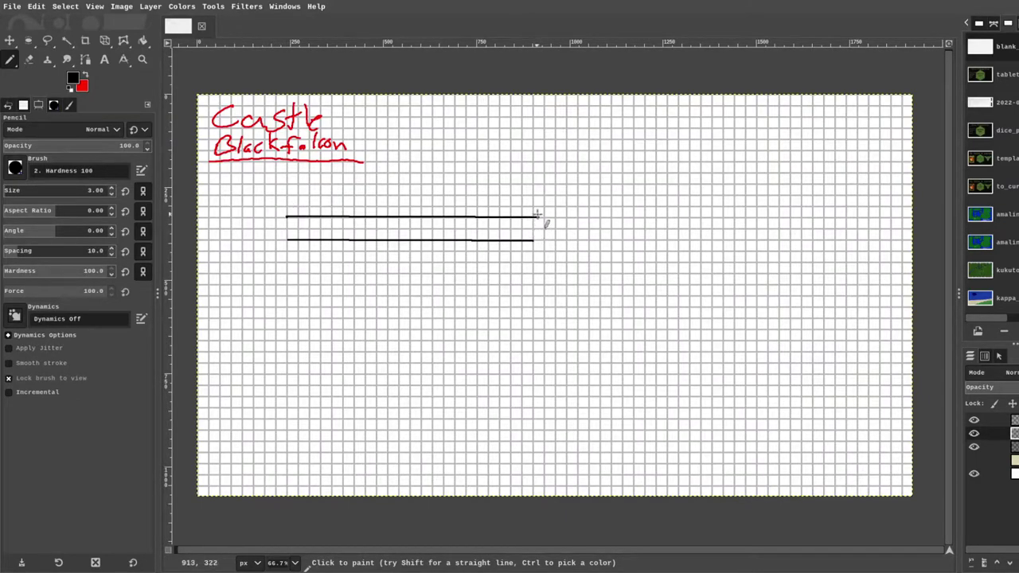
left_click_drag(539, 216, 887, 154)
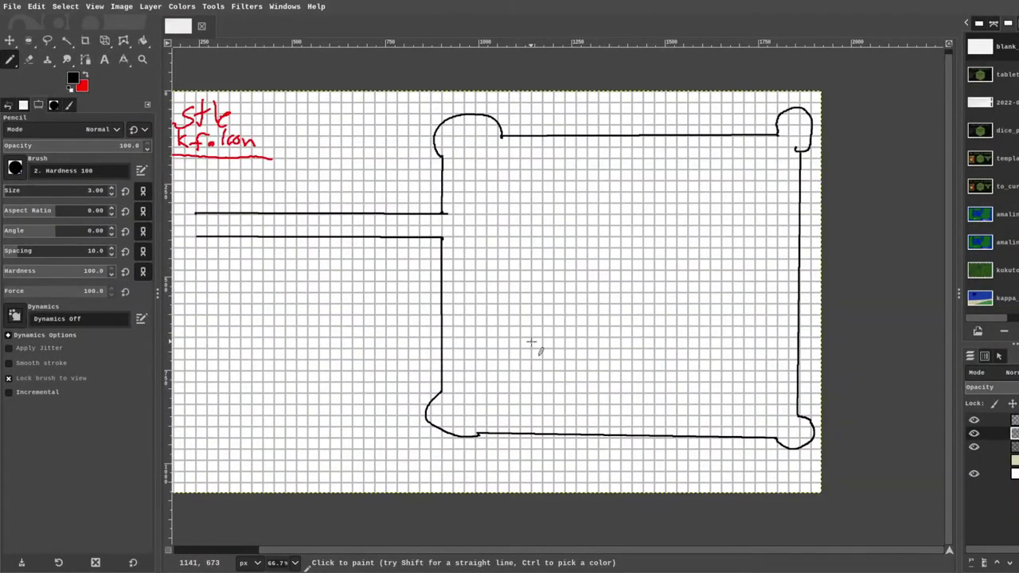
Draw a row of small, evenly spaced circles along the path's upper edge up to the castle wall.
scroll(489, 254, "left", 5)
scroll(302, 130, "up", 2)
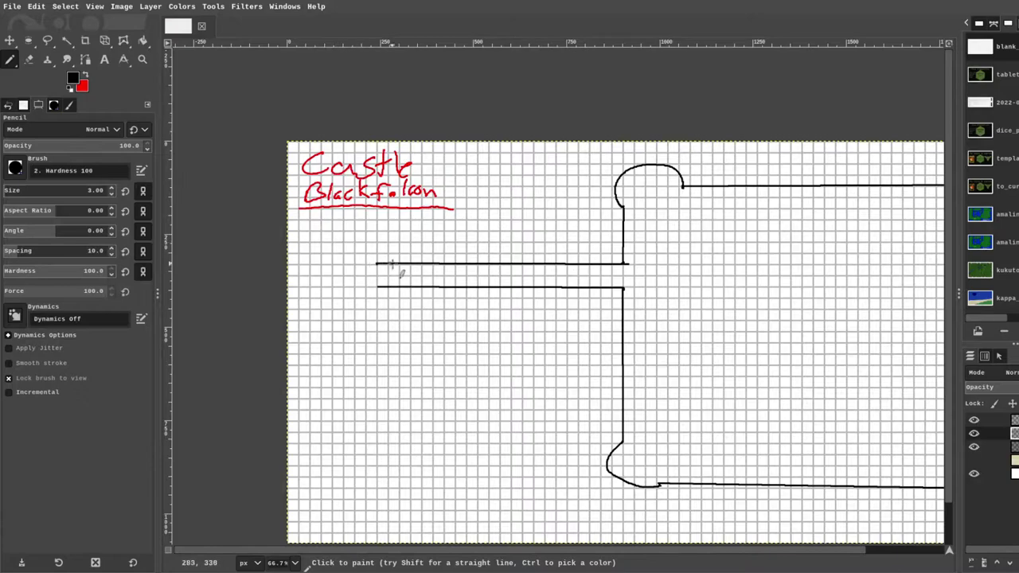
left_click_drag(385, 239, 387, 239)
key("2")
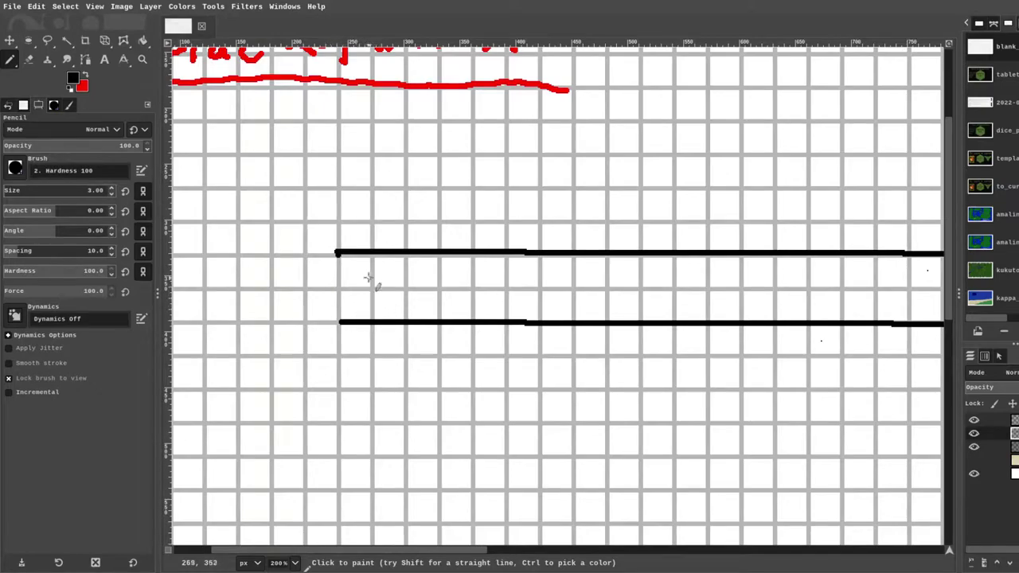
left_click_drag(355, 226, 357, 227)
left_click_drag(423, 230, 425, 231)
mouse_move(491, 229)
left_mouse_down()
mouse_move(486, 250)
mouse_move(492, 230)
left_mouse_up()
left_click_drag(556, 230, 558, 231)
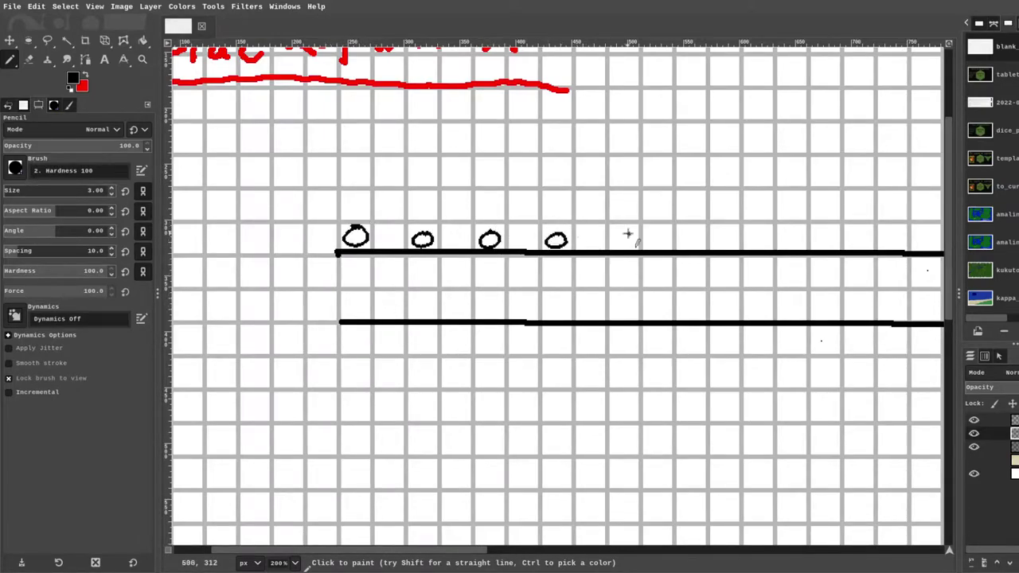
left_click_drag(628, 233, 629, 234)
left_click_drag(692, 231, 694, 231)
left_click_drag(759, 230, 760, 231)
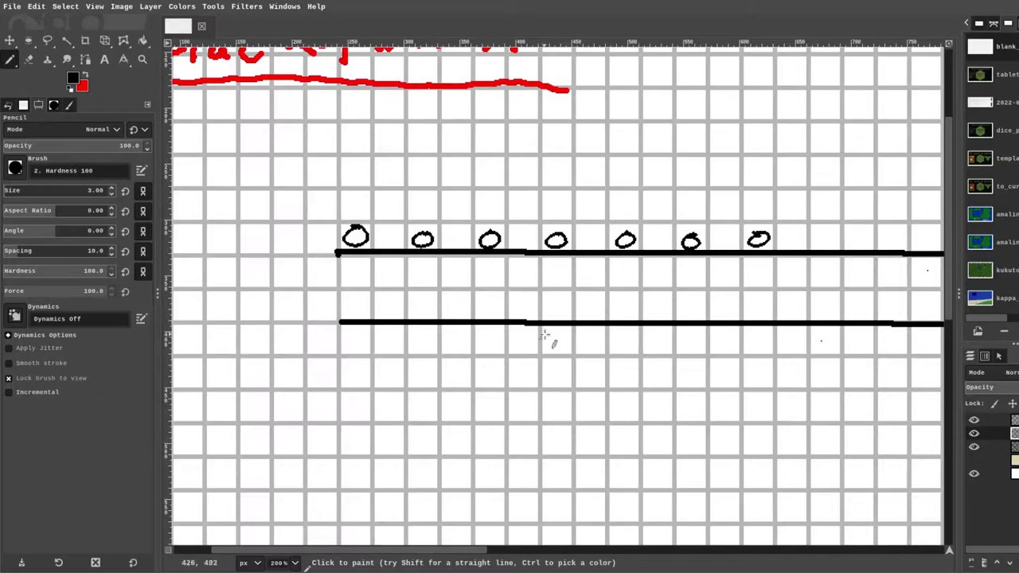
left_click_drag(617, 287, 336, 296)
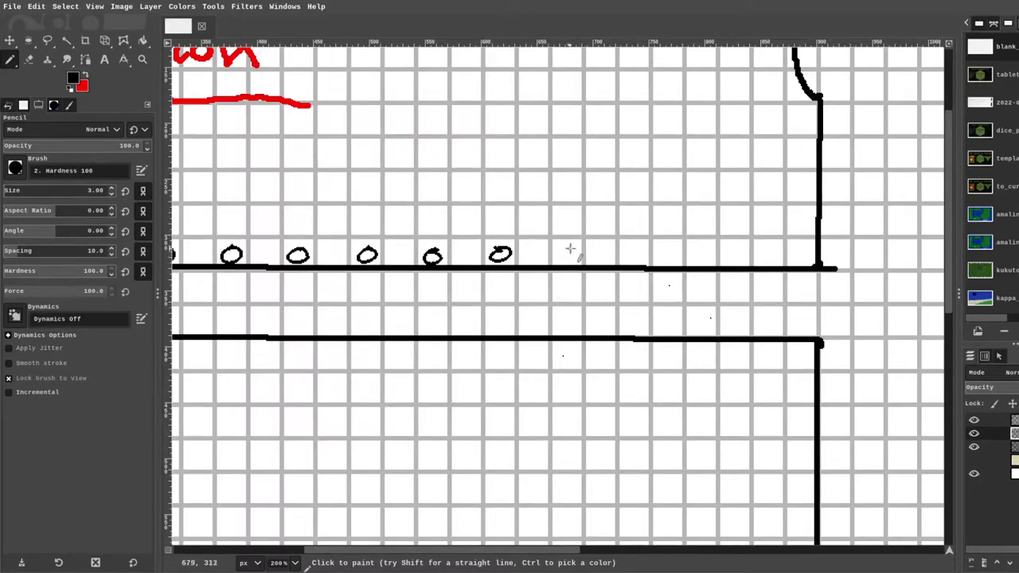
left_click_drag(571, 245, 573, 247)
left_click_drag(642, 247, 643, 248)
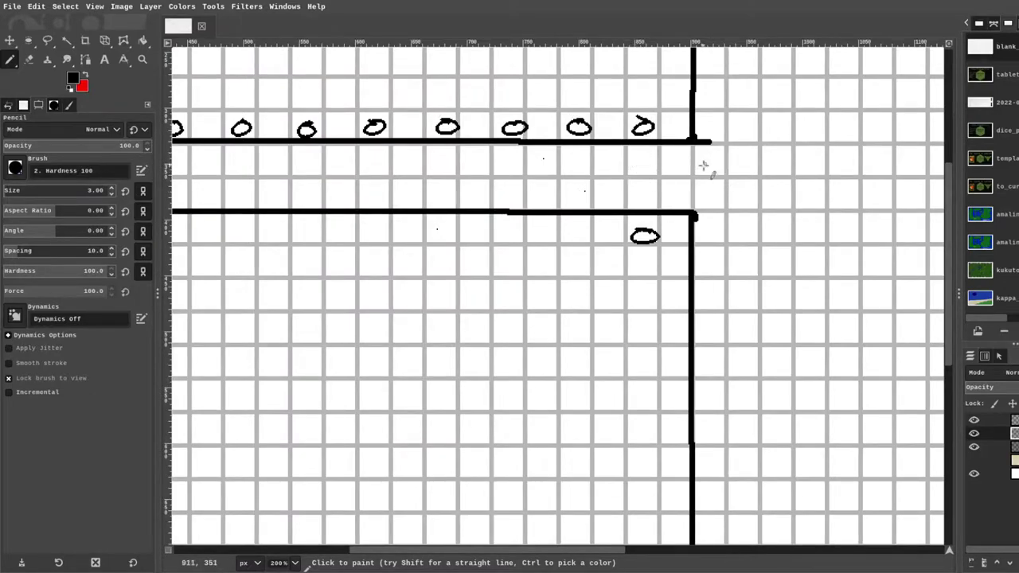
Draw five vertical stair lines across the path before the castle entrance, growing longer toward the castle.
left_click_drag(527, 169, 527, 180)
left_click_drag(540, 160, 540, 191)
left_click_drag(555, 158, 553, 199)
left_click_drag(573, 156, 571, 203)
left_click_drag(593, 148, 590, 211)
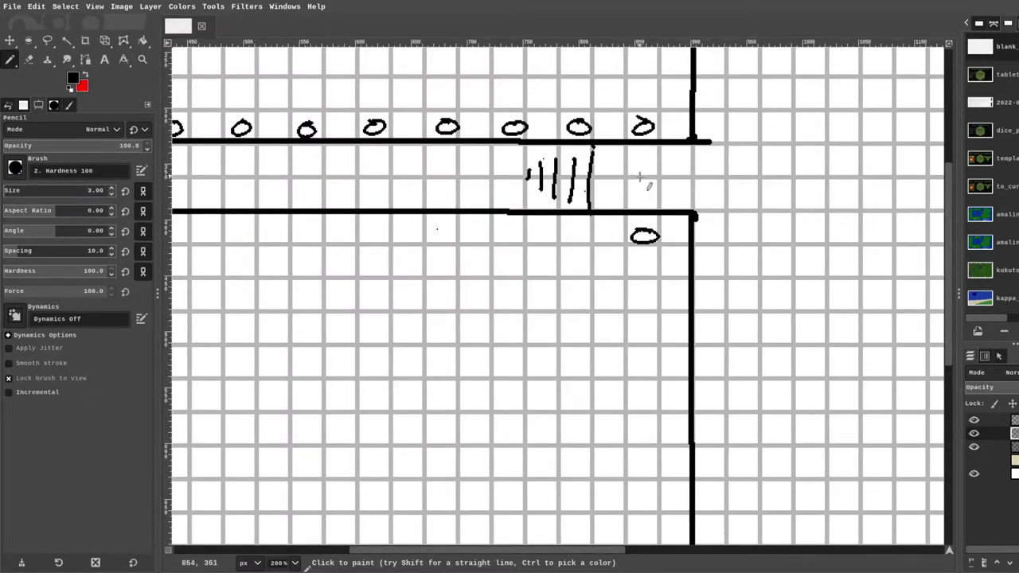
Close the wall gap at the end of the path with a vertical line and add a door symbol on it.
scroll(641, 179, "up", 1)
scroll(640, 179, "right", 3)
left_click_drag(645, 157, 647, 228)
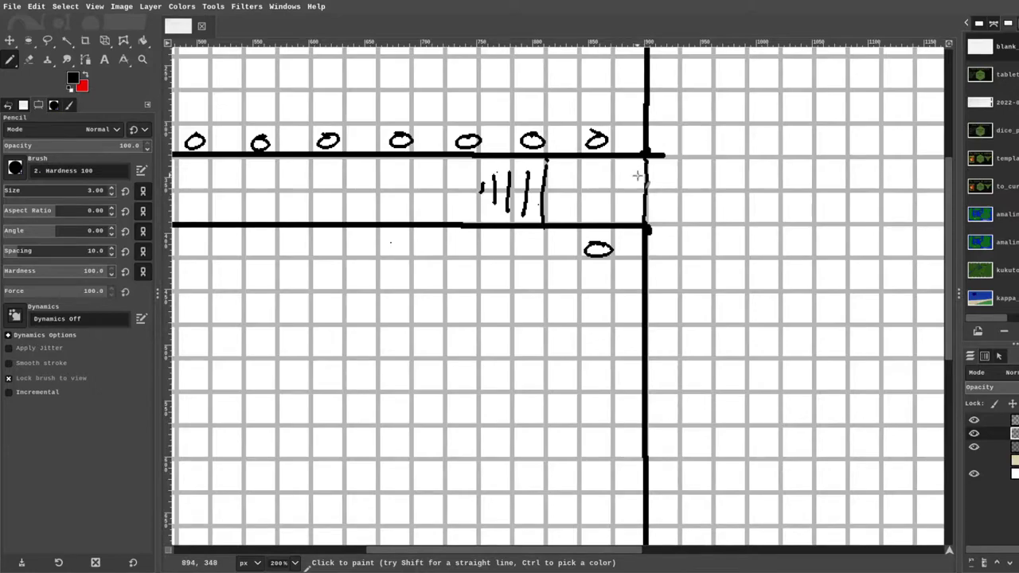
mouse_move(637, 170)
left_mouse_down()
mouse_move(637, 211)
mouse_move(676, 188)
left_mouse_up()
Draw a matching row of small circles along the path's lower edge.
scroll(719, 317, "up", 1)
scroll(718, 317, "left", 5)
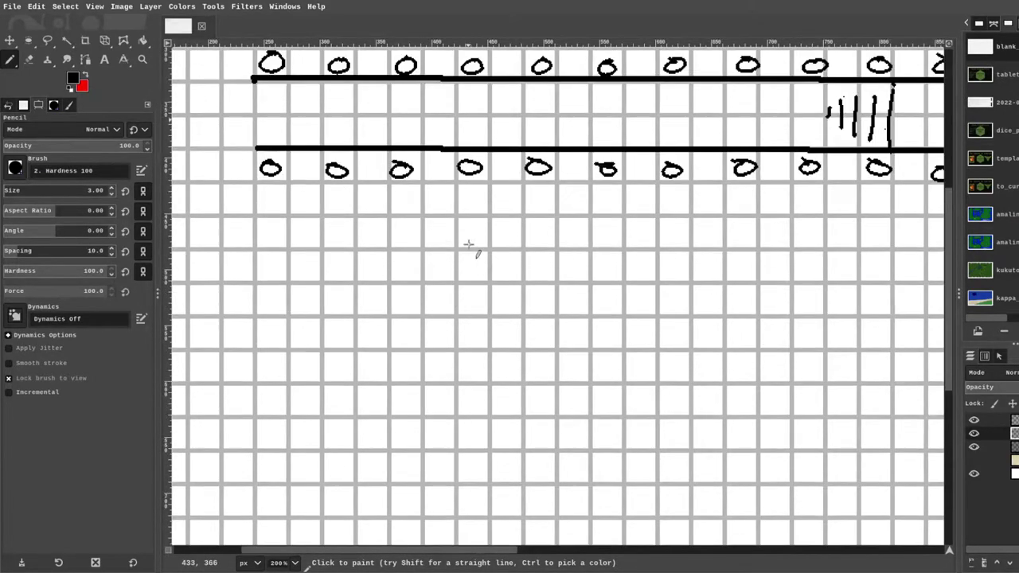
scroll(469, 246, "up", 3)
Draw wavy-edged hedge strips speckled with short dashes along the castle's west wall, above and below the entrance.
scroll(470, 247, "down", 3)
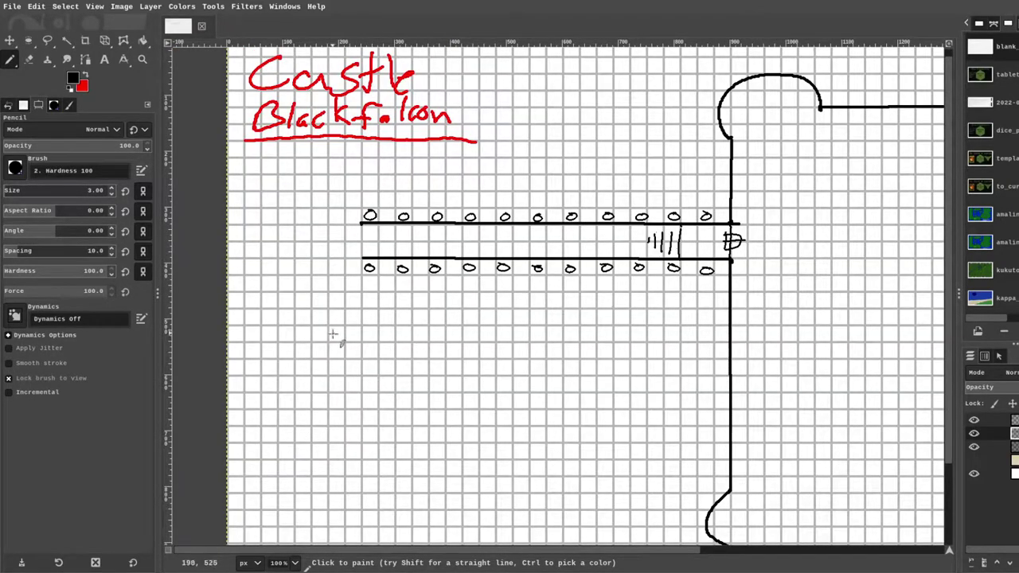
scroll(342, 310, "down", 3)
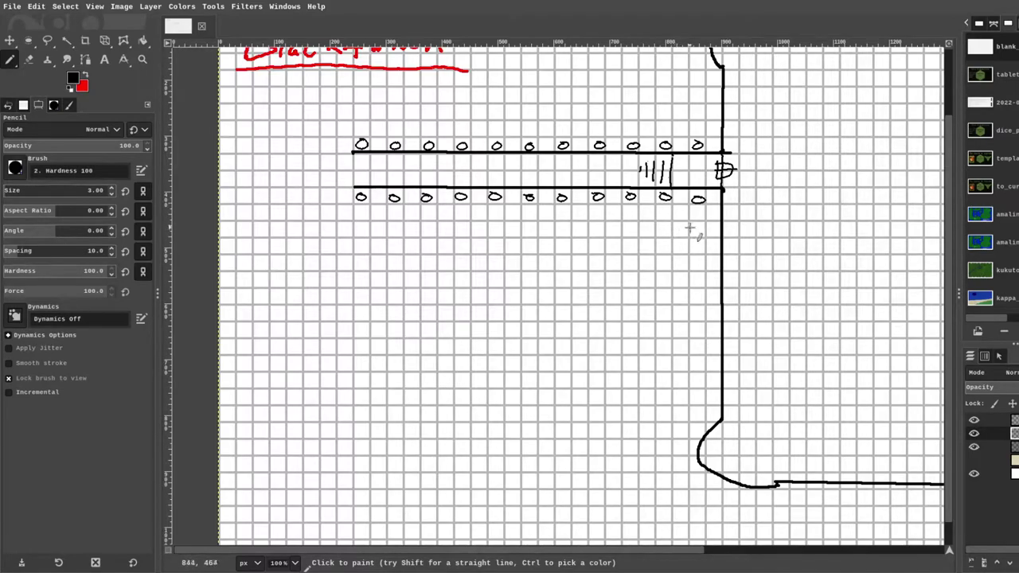
left_click_drag(687, 221, 684, 236)
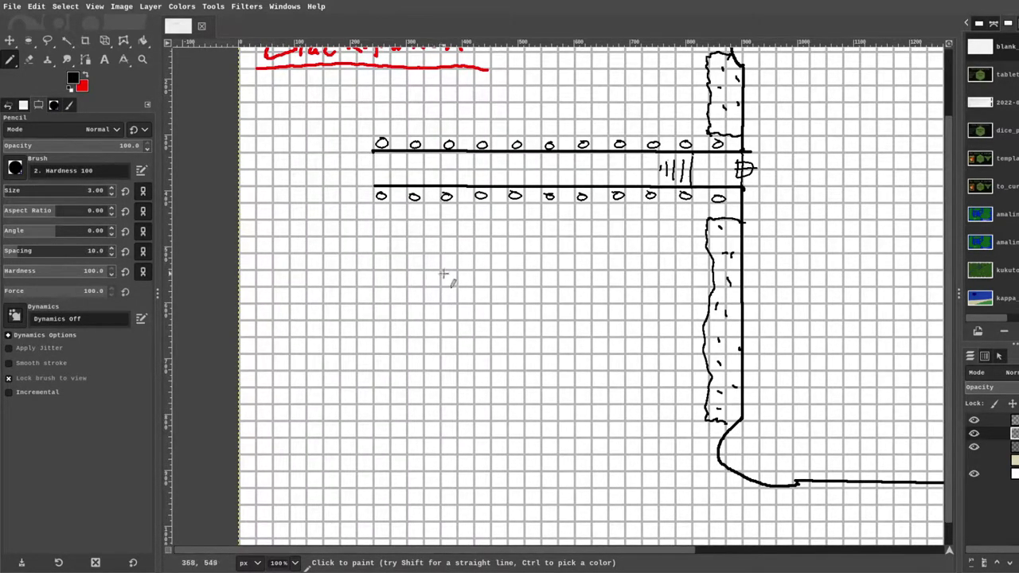
Draw a small square with a "6" inside below the path, and extend the path diagonally to the canvas's west edge.
mouse_move(442, 272)
left_mouse_down()
mouse_move(458, 288)
mouse_move(443, 271)
left_mouse_up()
mouse_move(439, 309)
left_mouse_down()
mouse_move(488, 327)
mouse_move(494, 343)
mouse_move(526, 306)
mouse_move(504, 302)
mouse_move(468, 362)
mouse_move(495, 332)
mouse_move(382, 160)
left_mouse_up()
key("2")
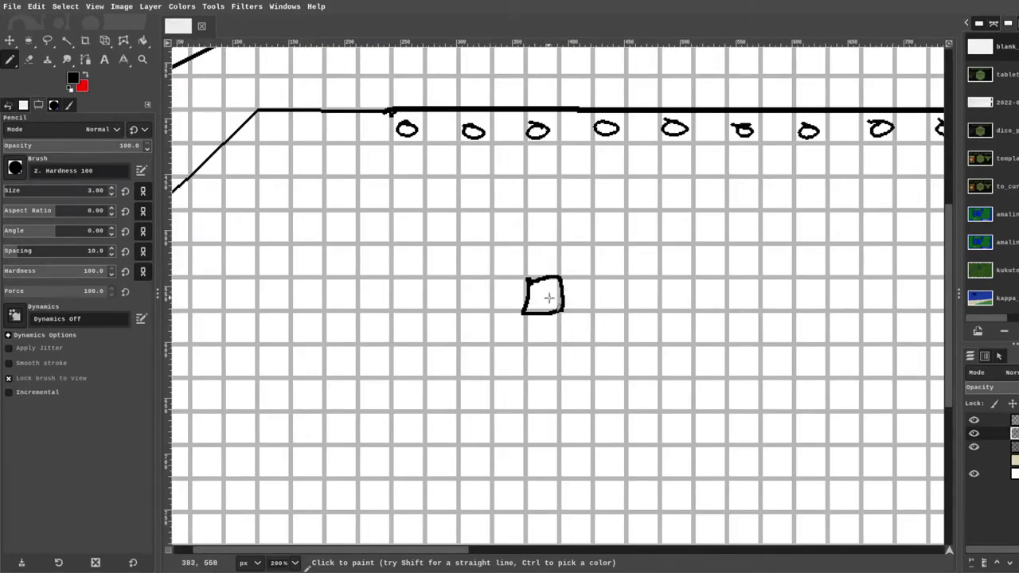
left_click_drag(547, 285, 539, 296)
key("1")
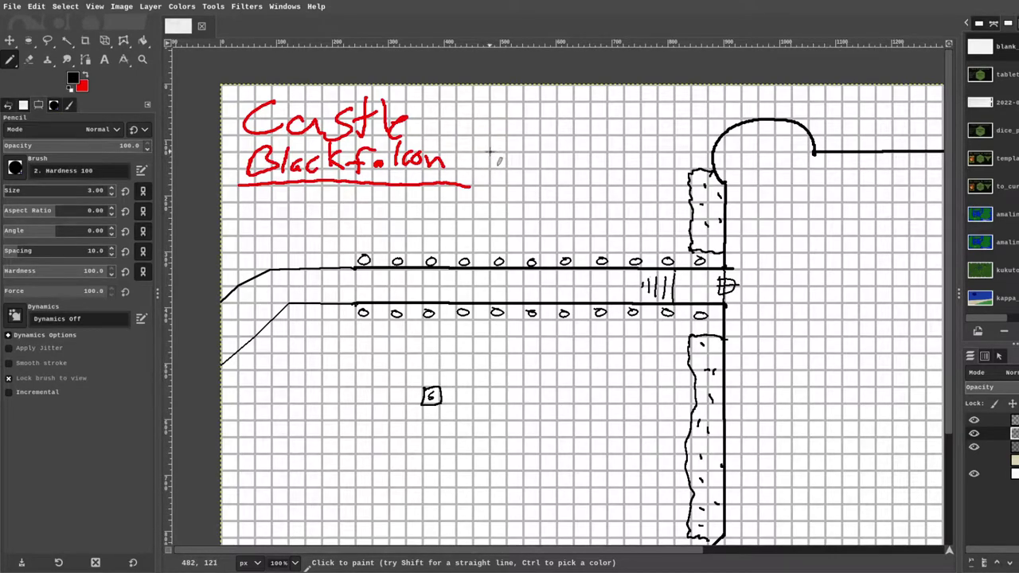
Draw a straight-sided rectangular building above the path, between the title and the castle.
left_click(489, 150)
left_click(489, 217, "shift")
left_click(625, 220, "shift")
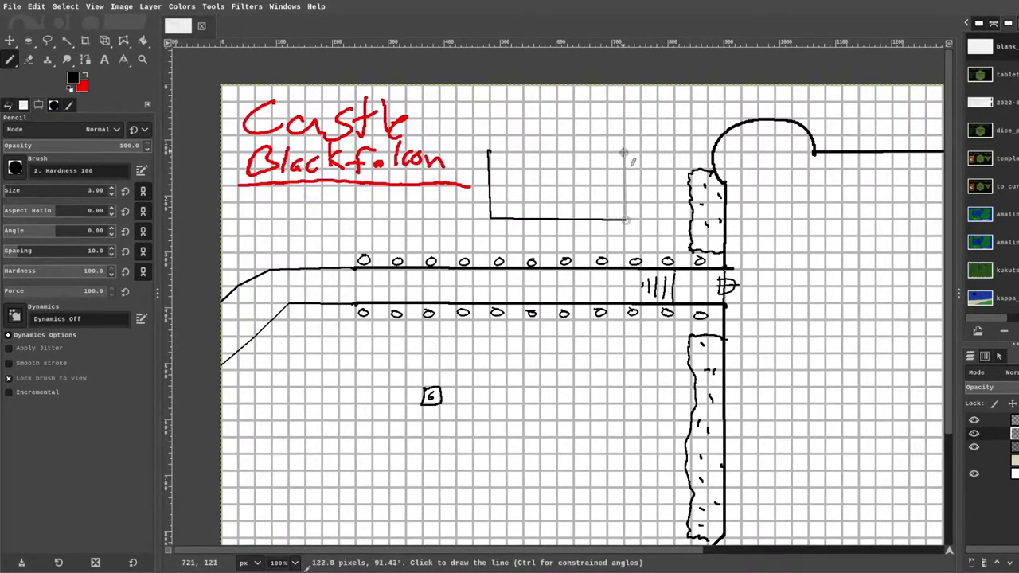
left_click(624, 151, "shift")
left_click(489, 151, "shift")
Draw a large circle below the path, east of the small square, with a smaller circle inside it.
scroll(437, 229, "down", 5)
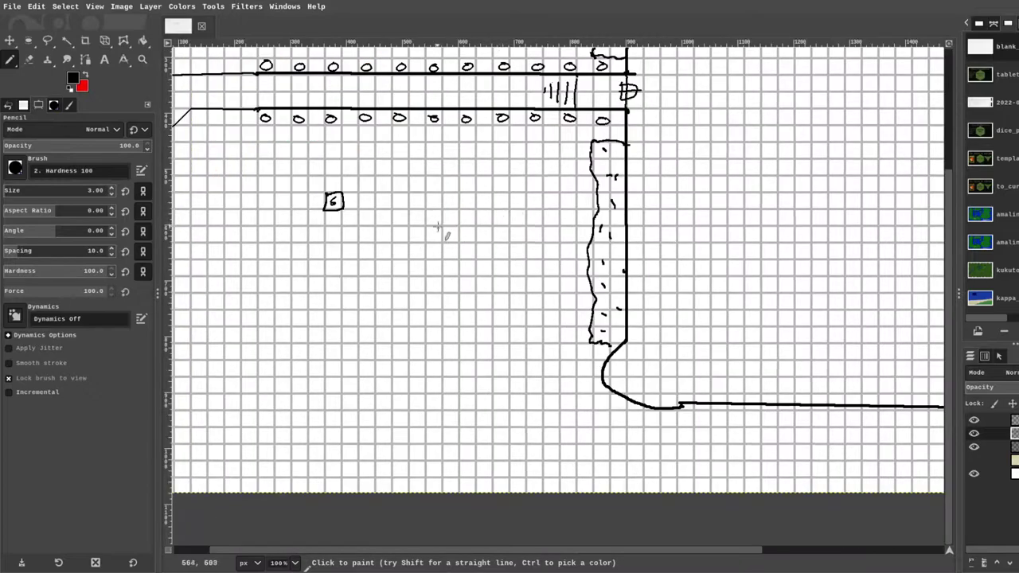
mouse_move(439, 192)
left_mouse_down()
mouse_move(405, 209)
mouse_move(398, 248)
mouse_move(458, 266)
mouse_move(475, 212)
mouse_move(433, 189)
left_mouse_up()
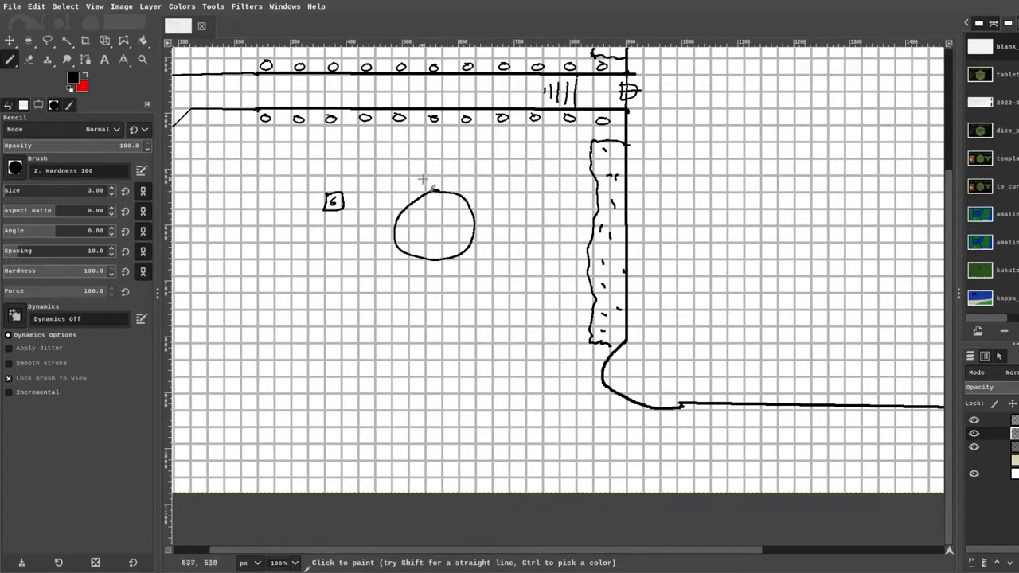
scroll(450, 223, "down", 2)
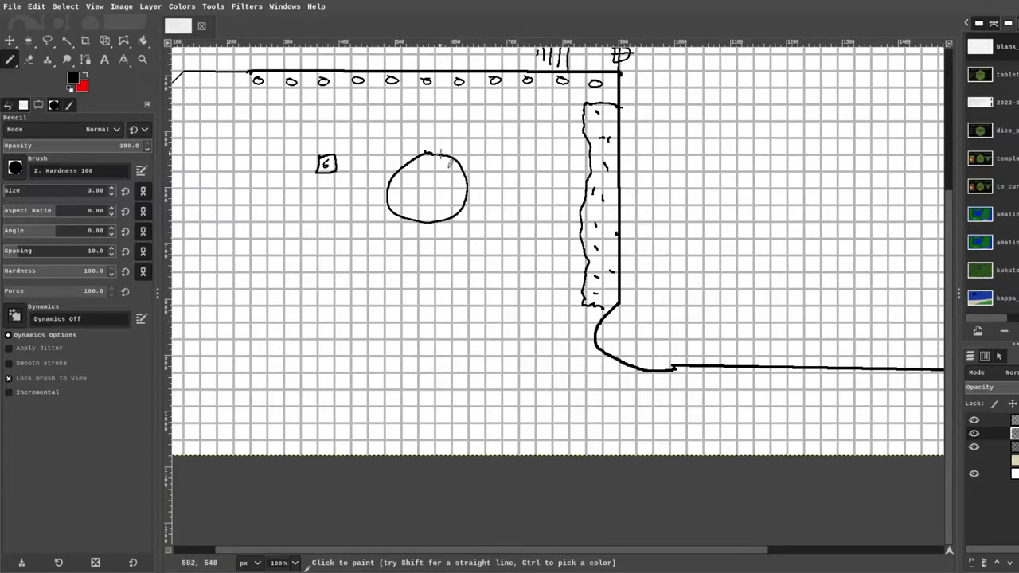
key("2")
left_click_drag(428, 166, 416, 206)
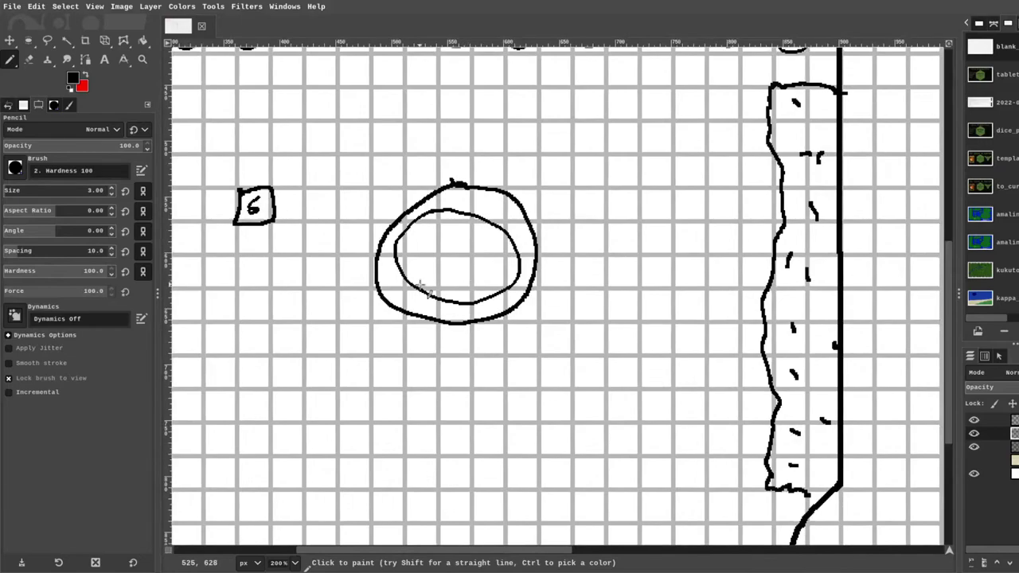
Add a small door symbol to the lower wall of the rectangular building, near its west corner.
scroll(419, 287, "down", 3)
scroll(420, 288, "up", 3)
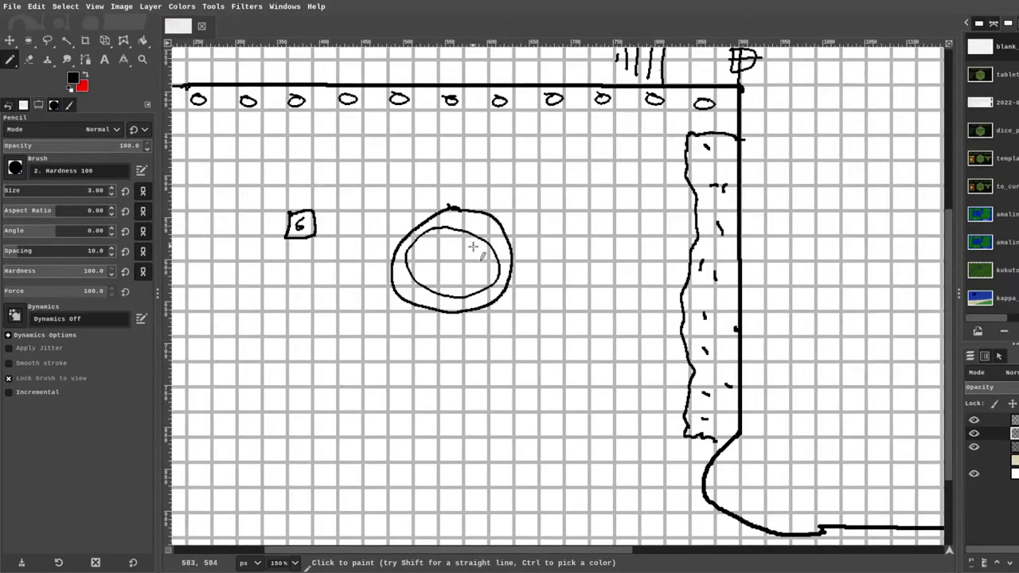
scroll(473, 248, "down", 1, "ctrl")
scroll(469, 253, "up", 4)
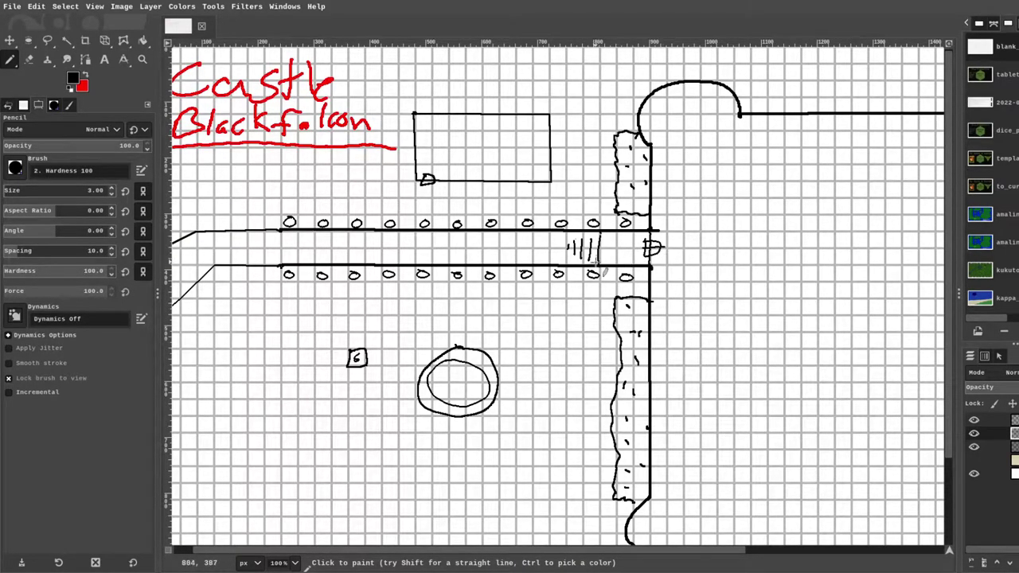
Draw a wavy-edged hedge strip with short dashes along the outside of the castle's south wall.
scroll(597, 302, "down", 3)
scroll(589, 318, "right", 4)
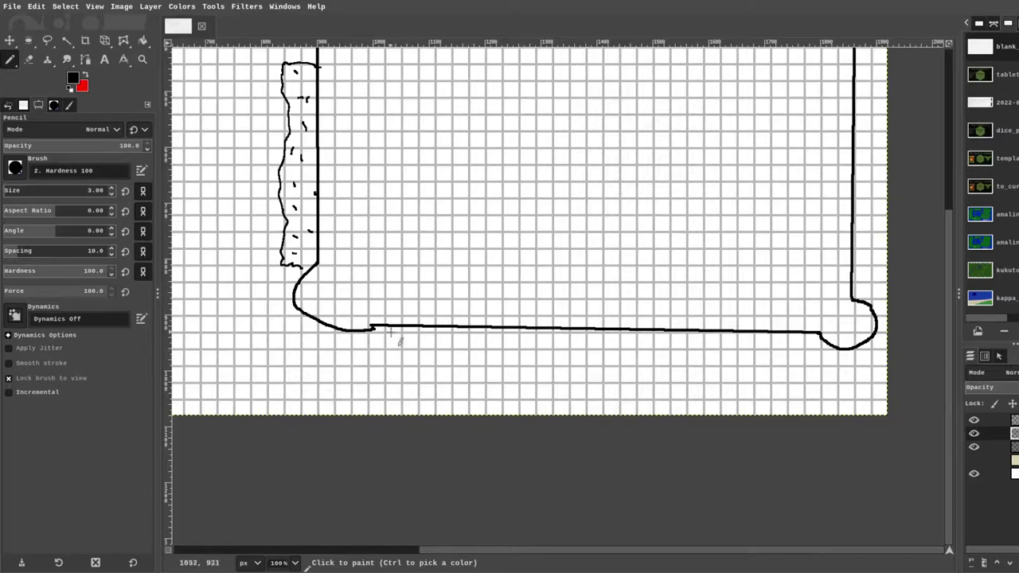
mouse_move(373, 329)
left_mouse_down()
mouse_move(785, 350)
mouse_move(822, 348)
mouse_move(824, 329)
left_mouse_up()
left_click_drag(412, 338, 458, 343)
left_click_drag(500, 338, 503, 343)
left_click_drag(562, 339, 570, 339)
left_click_drag(678, 339, 685, 340)
left_click_drag(738, 339, 747, 342)
left_click_drag(791, 343, 799, 346)
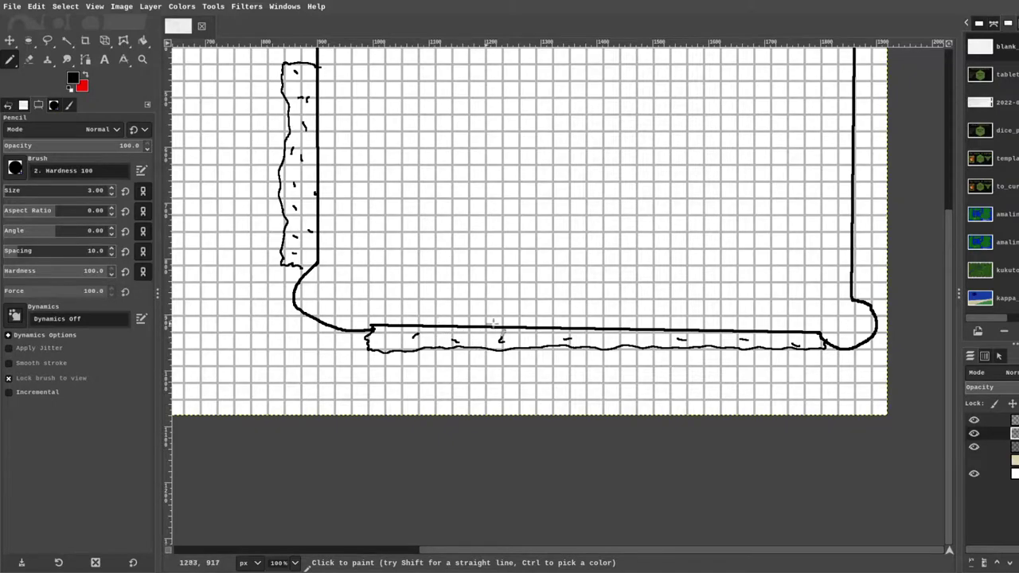
Draw a small rectangle on the western part of the castle's south wall, and write a red "S" inside the double circle.
left_click_drag(419, 317, 442, 329)
scroll(435, 335, "down", 1)
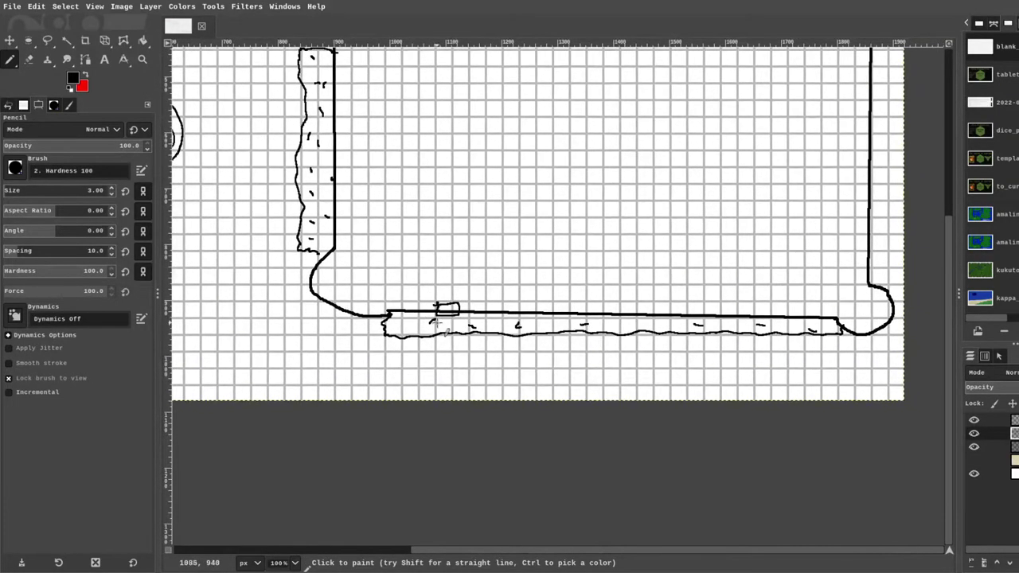
scroll(425, 291, "up", 1)
scroll(502, 339, "down", 1)
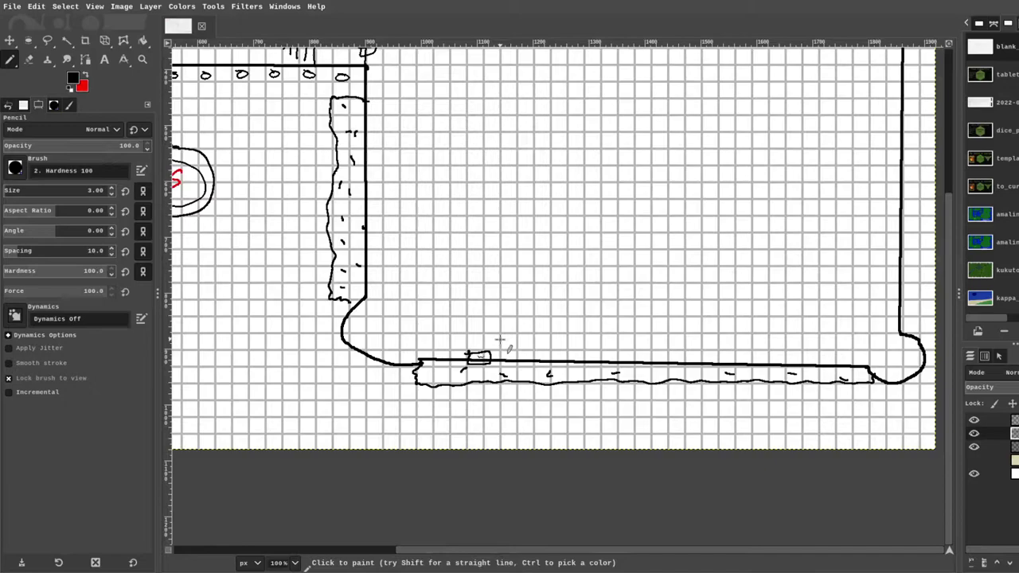
Write a legend for Door, Double Door and Window above the rectangular building, and add three small symbols along the castle's south wall.
scroll(478, 326, "up", 10)
scroll(382, 267, "up", 1)
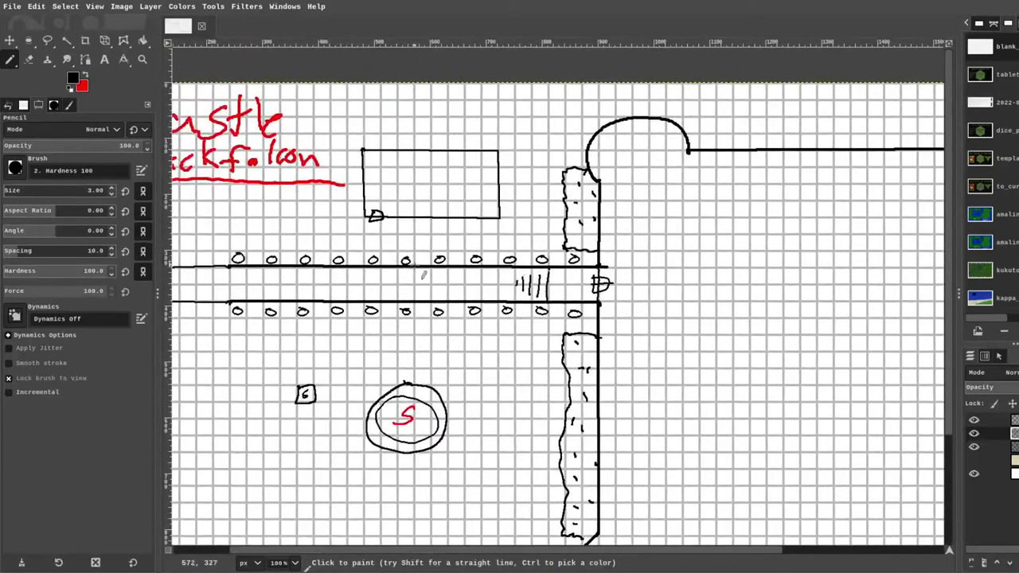
left_click_drag(349, 102, 454, 104)
mouse_move(364, 122)
left_mouse_down()
mouse_move(502, 97)
mouse_move(526, 97)
mouse_move(548, 115)
mouse_move(595, 99)
left_mouse_up()
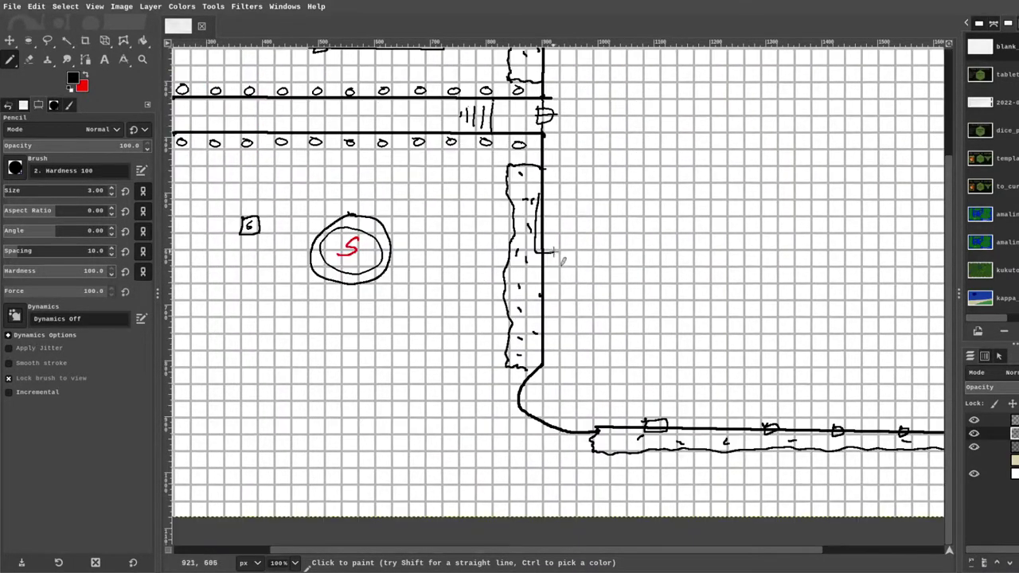
Draw two narrow rectangles on the castle's west wall, one below the entrance and one above it.
mouse_move(560, 255)
left_mouse_down()
mouse_move(546, 200)
mouse_move(518, 232)
mouse_move(535, 253)
mouse_move(503, 222)
left_mouse_up()
scroll(542, 233, "up", 4)
left_click_drag(665, 281, 528, 221)
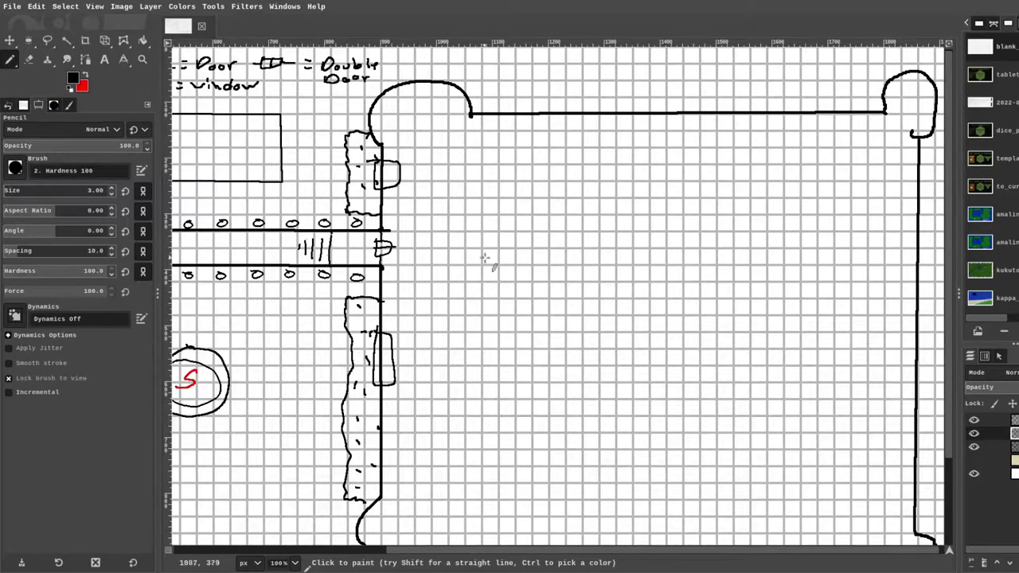
Draw a vertical interior wall through the castle, with a horizontal staircase of short bars between two lines joining it from the west.
left_click_drag(482, 262, 432, 262)
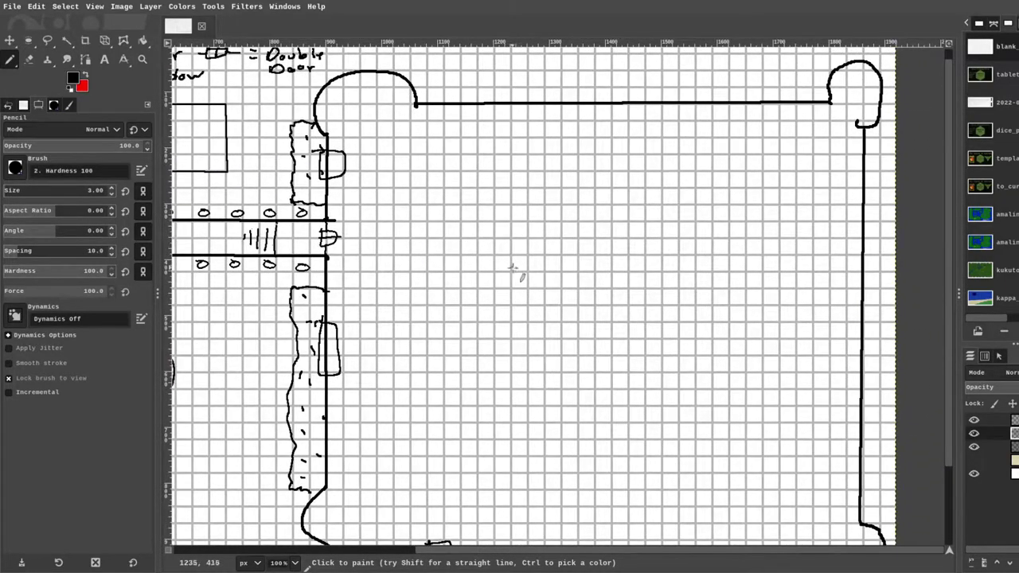
left_click_drag(518, 273, 463, 250)
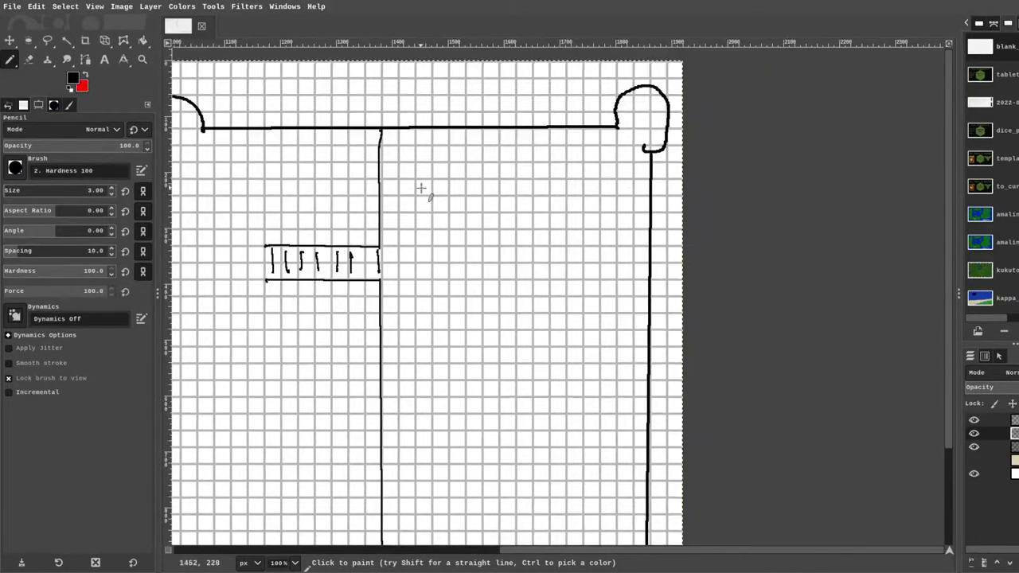
Add two door symbols to the vertical interior wall and draw three small rooms with doors along the north wall east of it.
mouse_move(408, 275)
left_mouse_down()
mouse_move(478, 261)
mouse_move(476, 248)
mouse_move(448, 246)
left_mouse_up()
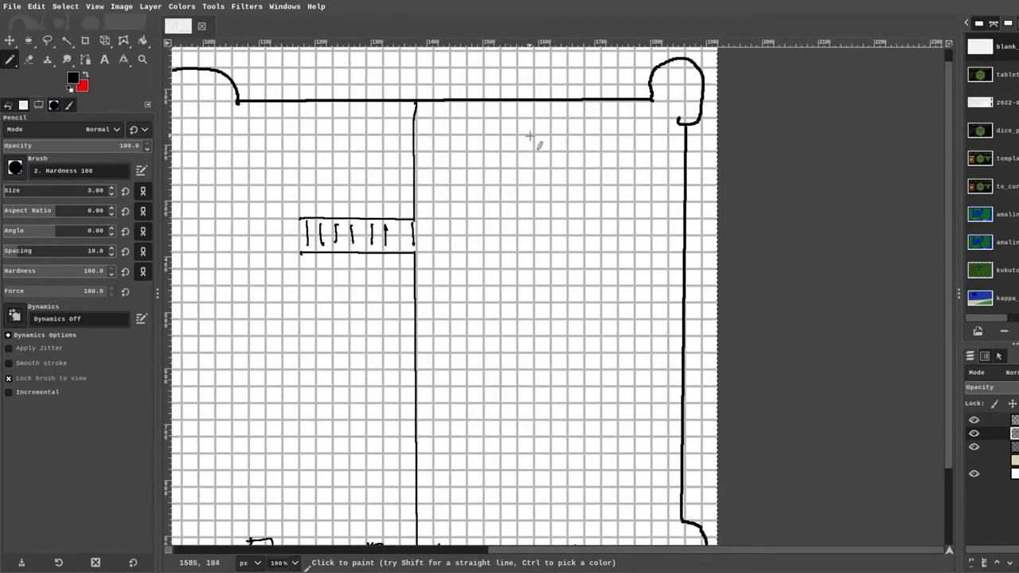
mouse_move(363, 160)
left_mouse_down()
mouse_move(403, 161)
mouse_move(388, 177)
left_mouse_up()
key("ctrl+z")
key("ctrl+z")
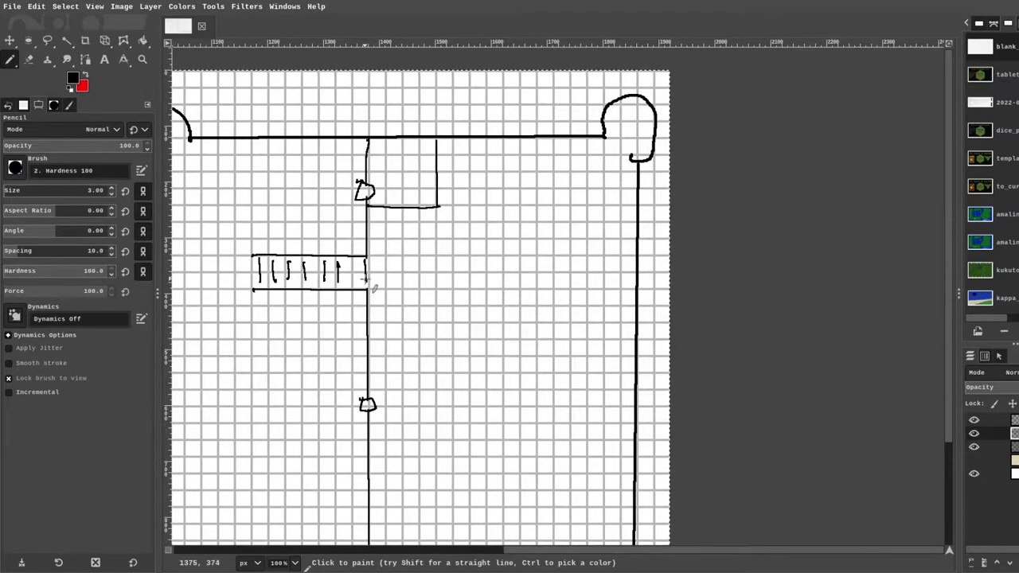
scroll(539, 214, "down", 2)
scroll(380, 237, "right", 3)
scroll(380, 237, "up", 1)
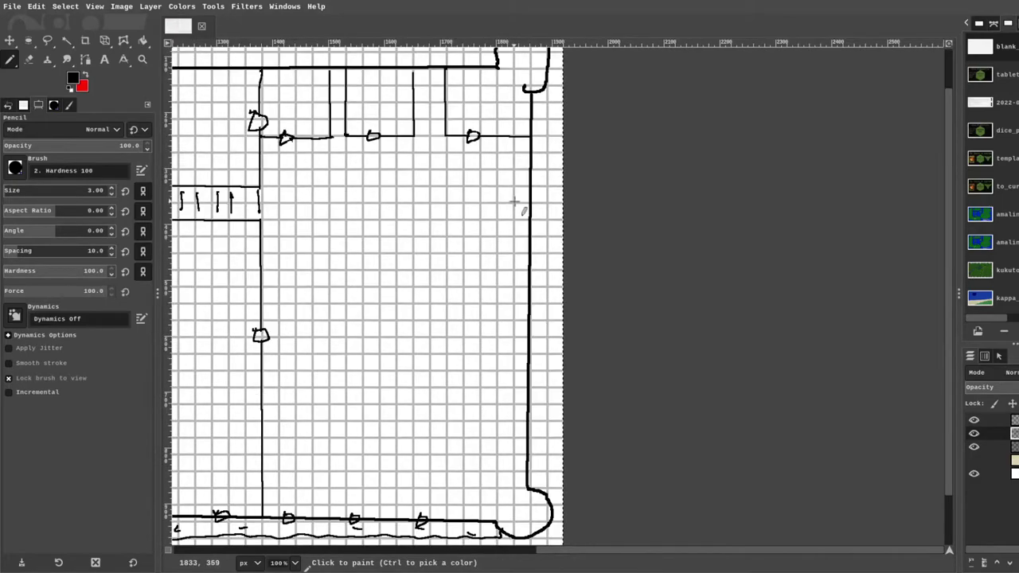
Draw a small rectangle against the east wall with furniture beside it, and outline a large southern room and a southeast corner room.
left_click_drag(531, 203, 532, 234)
left_click_drag(478, 184, 476, 184)
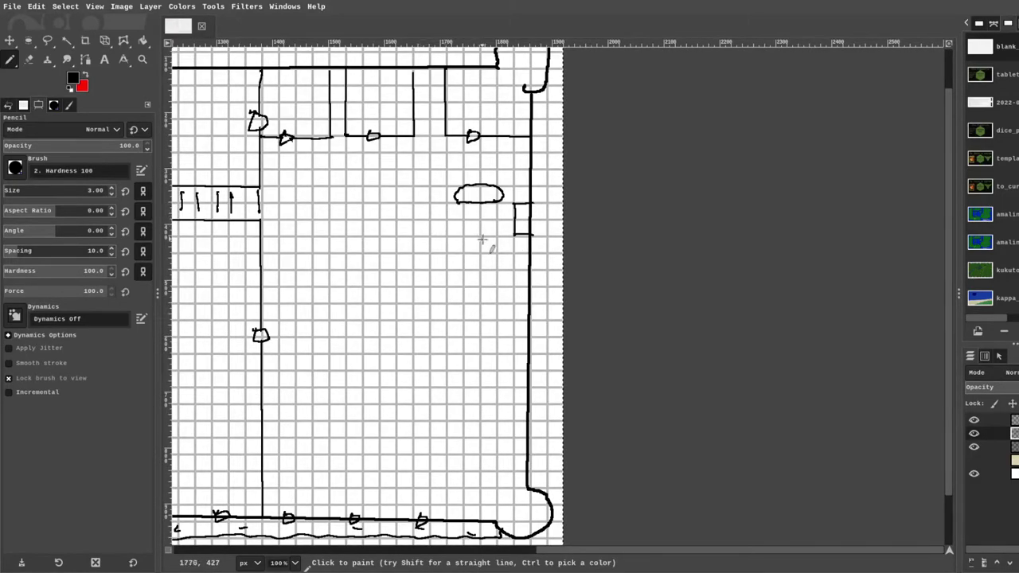
scroll(451, 209, "down", 1)
scroll(451, 209, "up", 1)
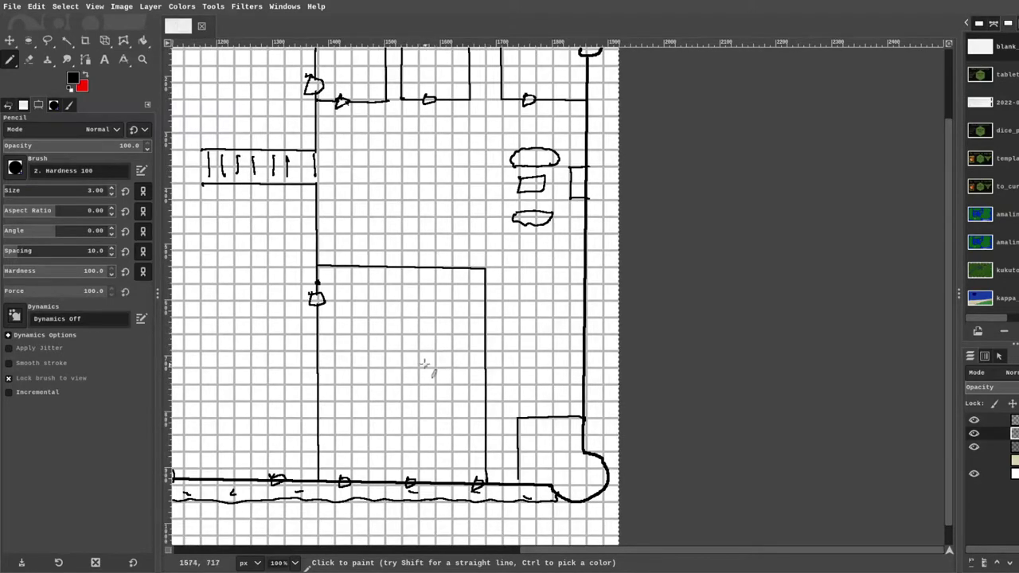
Divide the large southern room with a narrow vertical corridor and a small northwest room, adding doors and leaving a gap in the corridor's west wall.
scroll(411, 355, "down", 1)
scroll(427, 323, "left", 1)
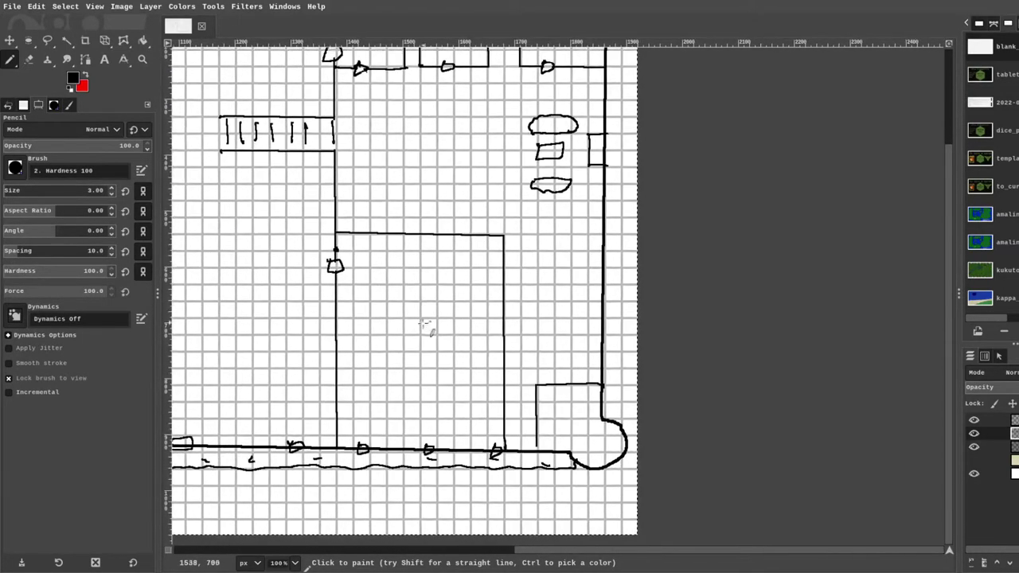
scroll(446, 323, "left", 1)
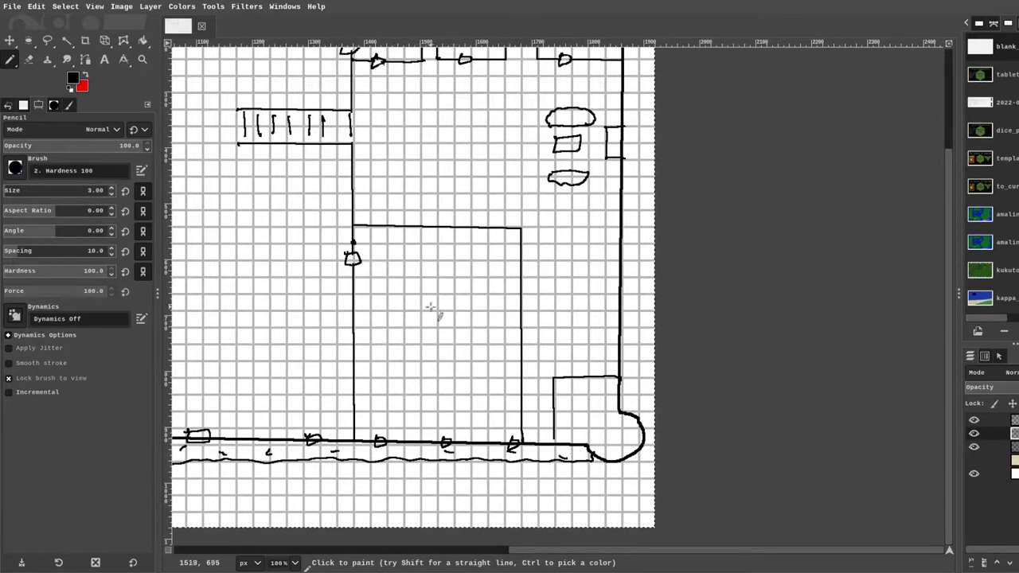
scroll(493, 308, "left", 1)
scroll(493, 308, "right", 1)
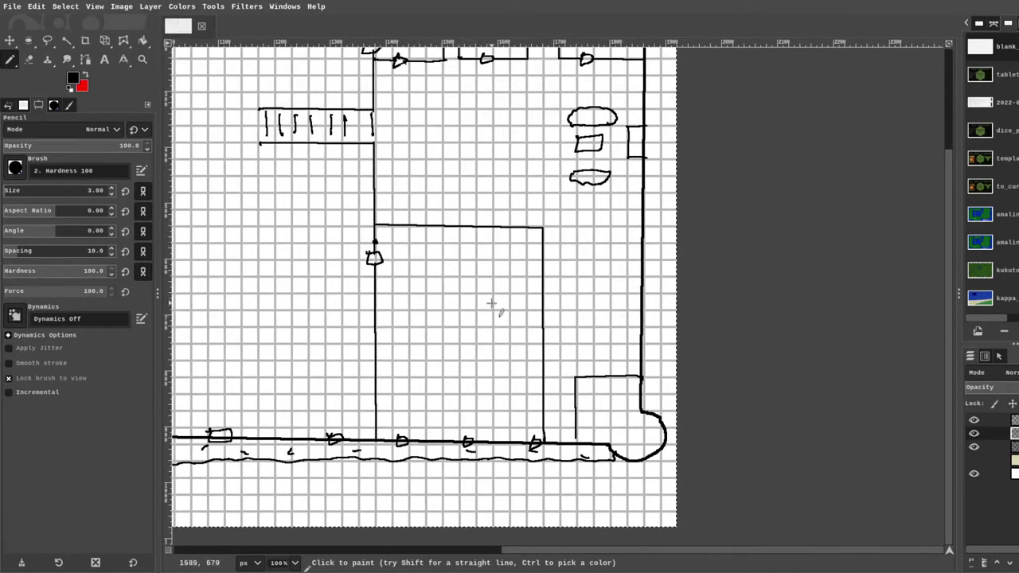
key("ctrl+z")
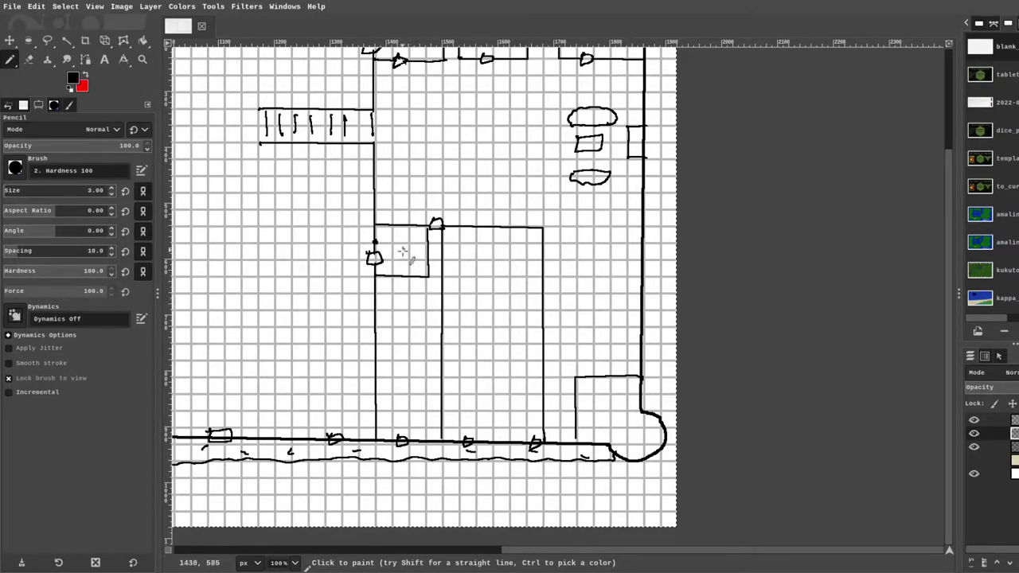
left_click_drag(427, 277, 425, 440)
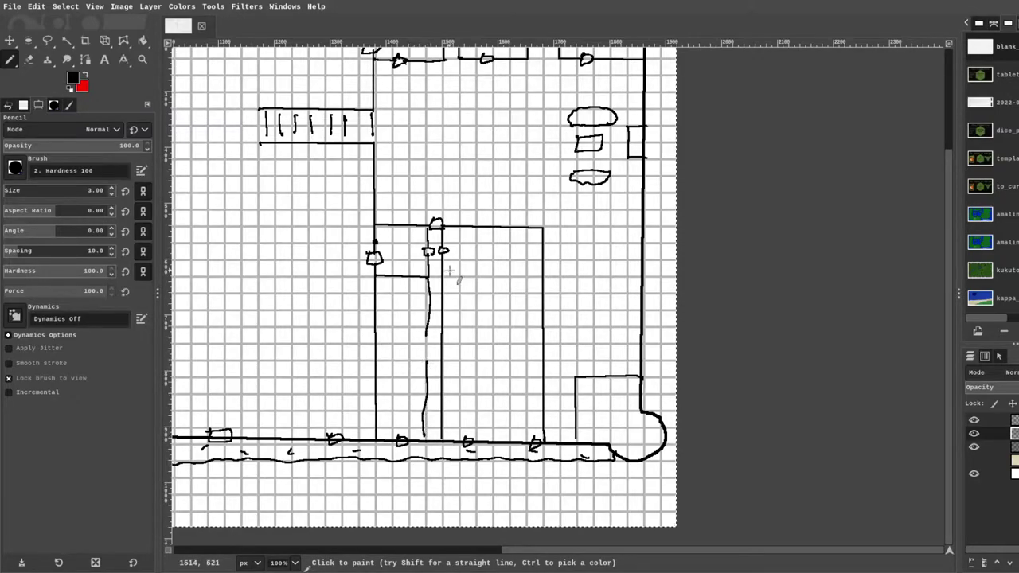
Add a door to the southeast corner room and draw a room with a door in the castle's northwest corner.
scroll(449, 271, "down", 2)
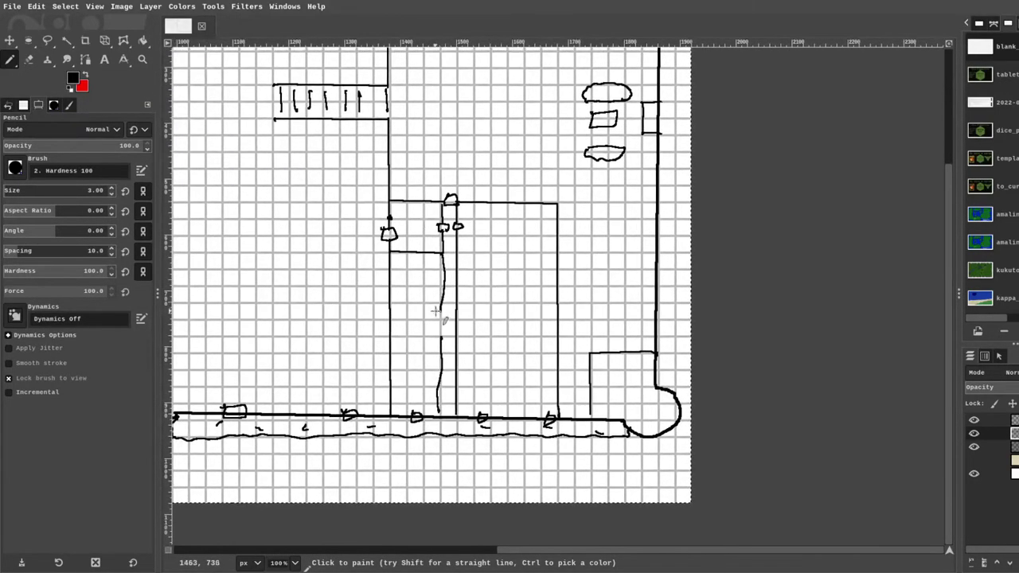
scroll(466, 279, "up", 2)
scroll(466, 280, "right", 2)
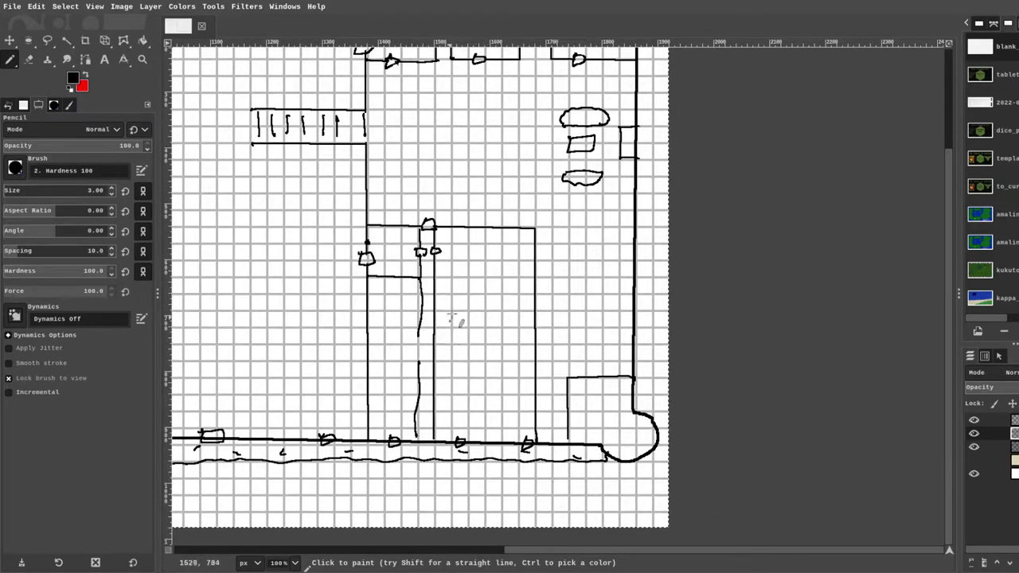
key("shift+e")
scroll(374, 266, "left", 12)
scroll(374, 267, "up", 3)
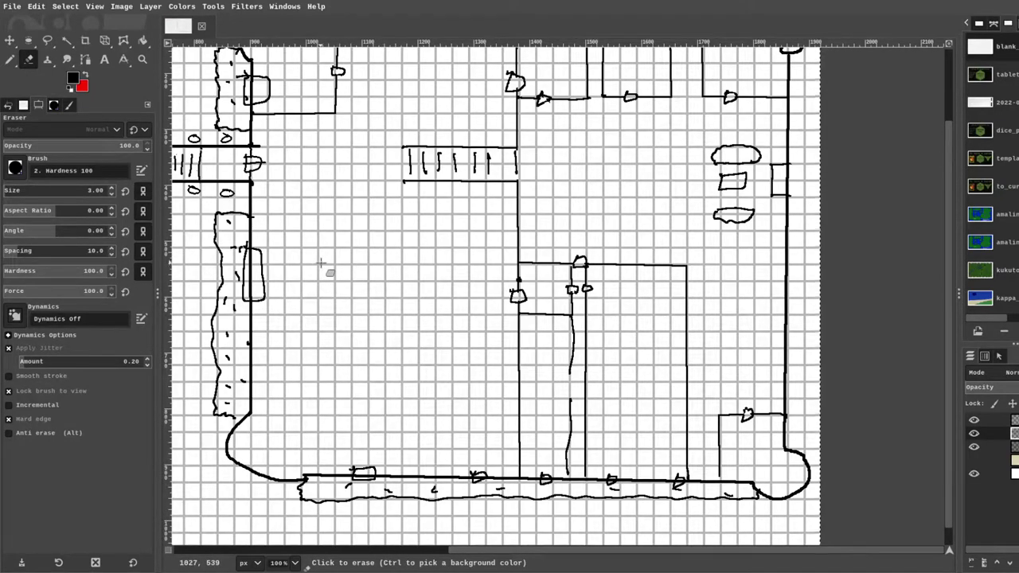
Draw the north and east walls of a small room in the castle's southwest corner.
key("n")
scroll(342, 375, "down", 1)
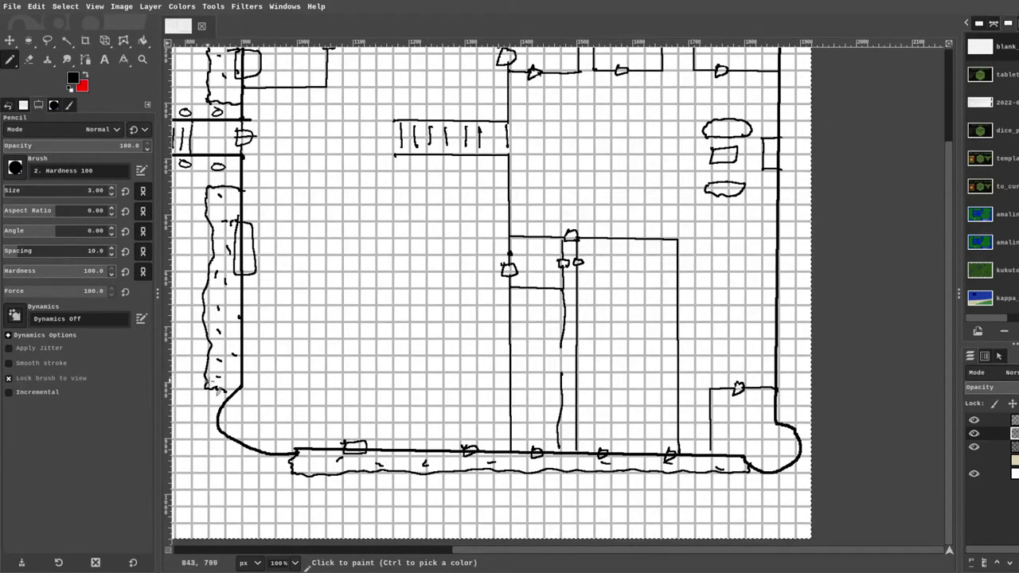
left_click(242, 370)
left_click(294, 370, "shift")
left_click(295, 449, "shift")
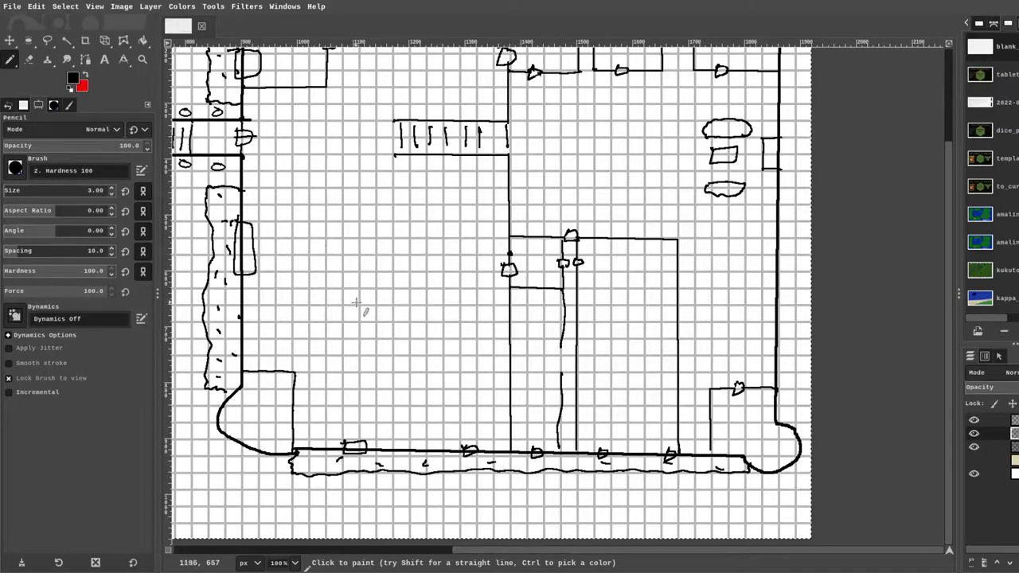
Draw a long table surrounded by small seats in the southwestern hall, and add a door to the southwest corner room.
left_click(328, 273)
left_click(327, 254, "shift")
left_click(395, 256, "shift")
left_click(395, 273, "shift")
left_click(327, 273, "shift")
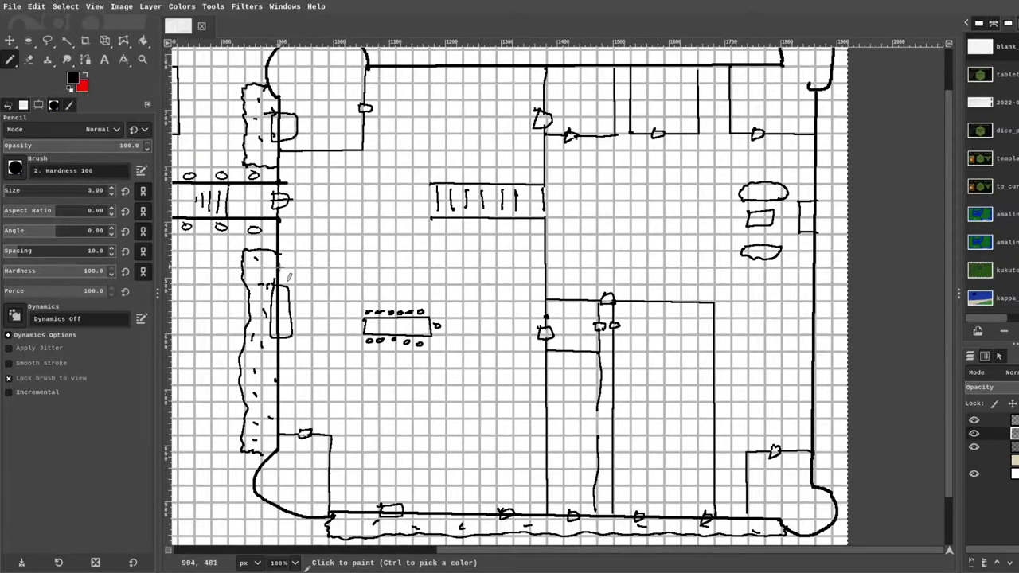
Draw a horizontal wall with a door across the western hall, and add six small tables with seats south of the long table.
key("ctrl+z")
key("shift+e")
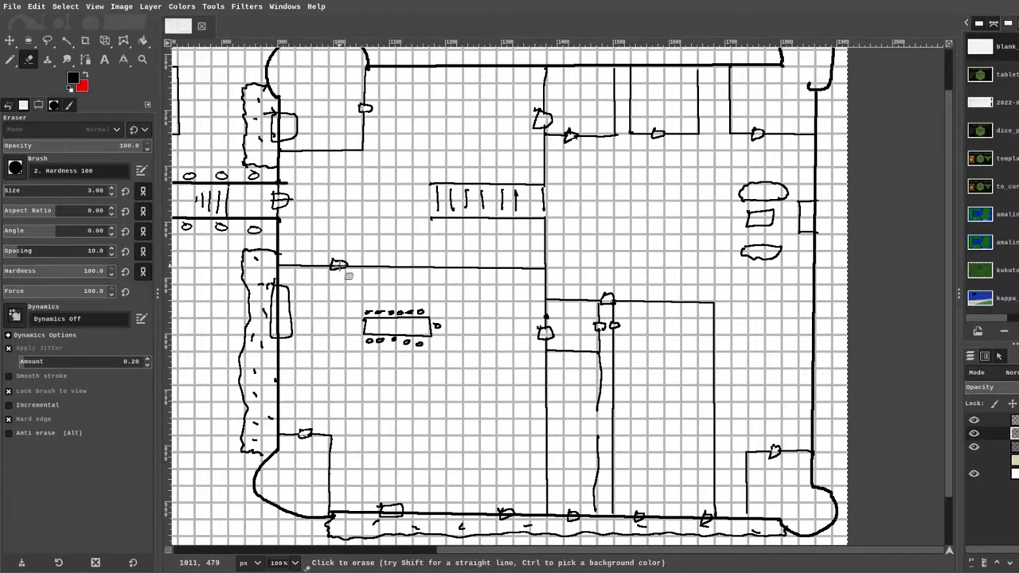
key("n")
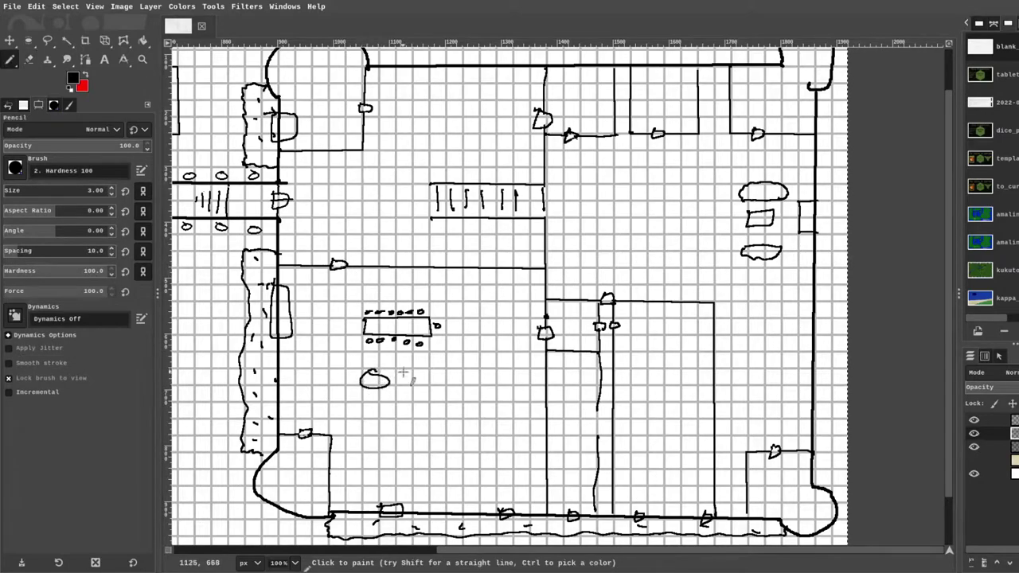
mouse_move(364, 367)
left_mouse_down()
mouse_move(379, 381)
mouse_move(444, 382)
mouse_move(433, 371)
left_mouse_up()
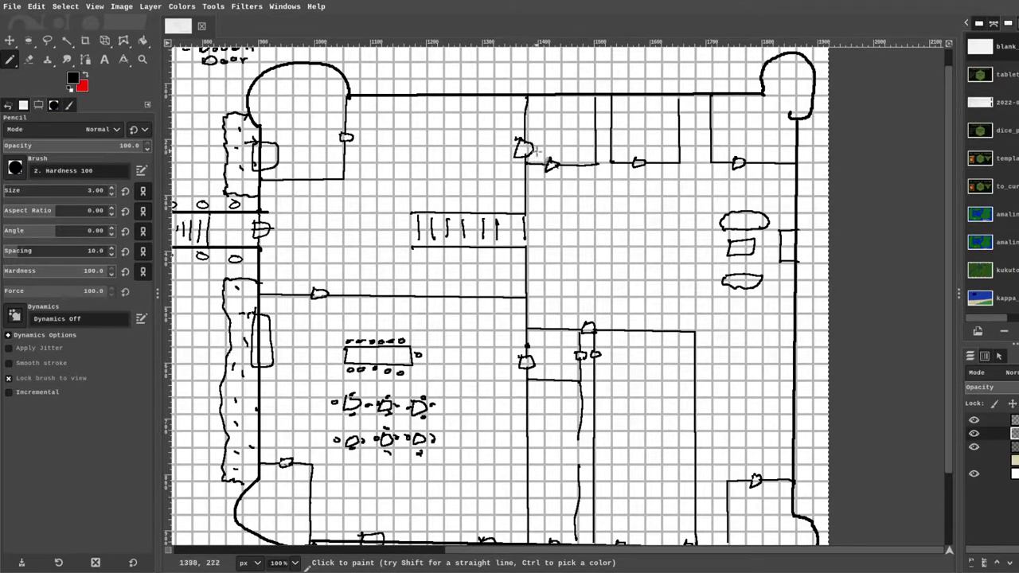
Label the castle's rooms with circled red numbers 3 to 14.
scroll(543, 165, "down", 1)
scroll(534, 153, "left", 1)
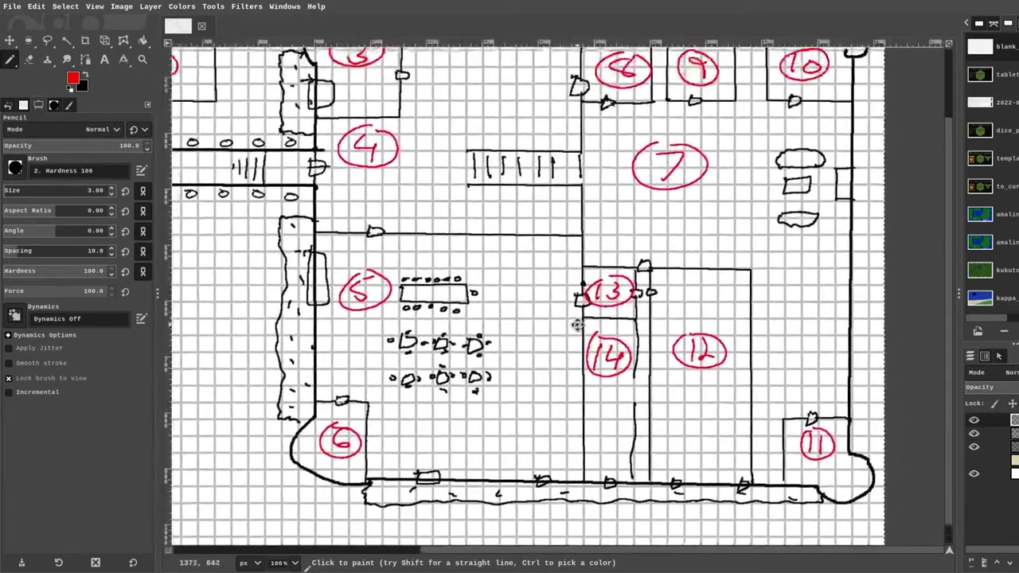
Examine the numbered rooms, the courtyard and the legend across the whole castle map.
scroll(682, 359, "up", 2)
scroll(682, 360, "left", 5)
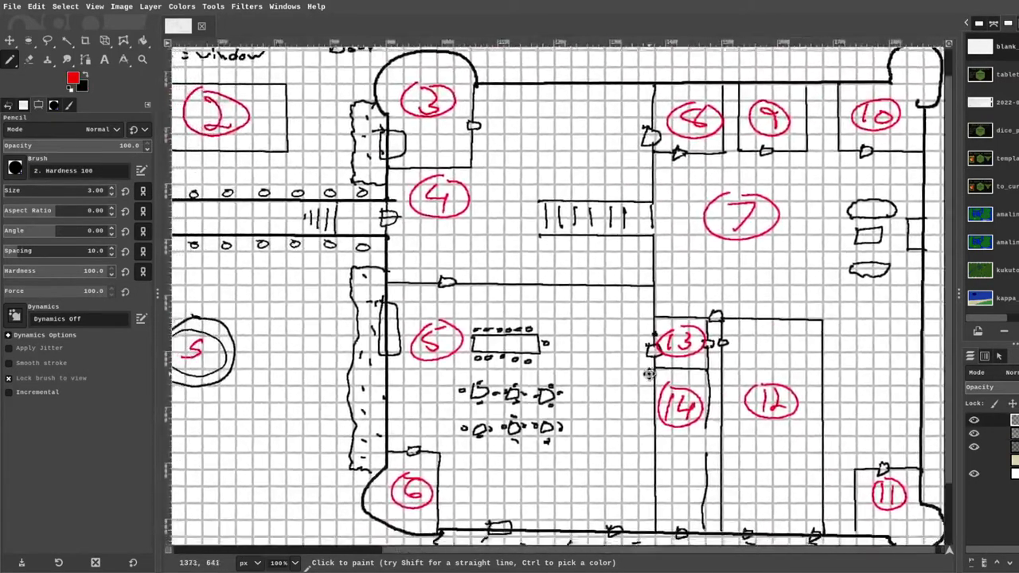
scroll(682, 359, "down", 1)
scroll(565, 347, "right", 3)
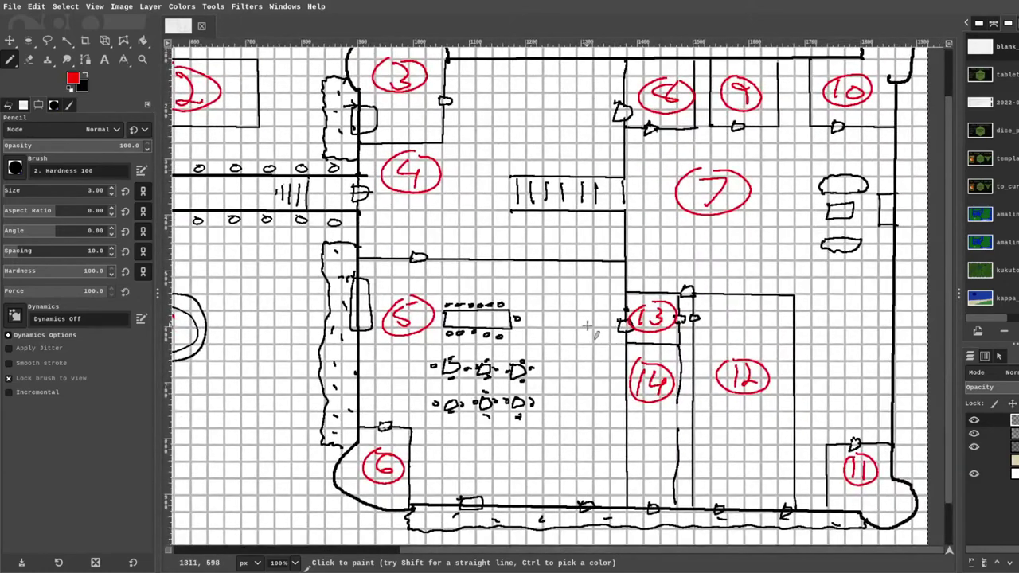
scroll(589, 330, "down", 1)
scroll(597, 342, "up", 2)
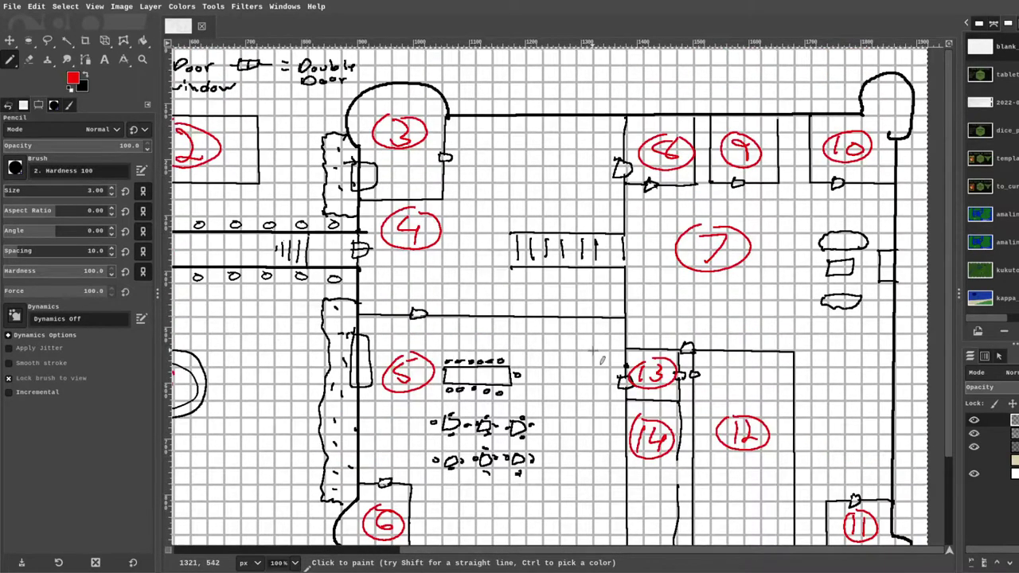
scroll(602, 354, "down", 1)
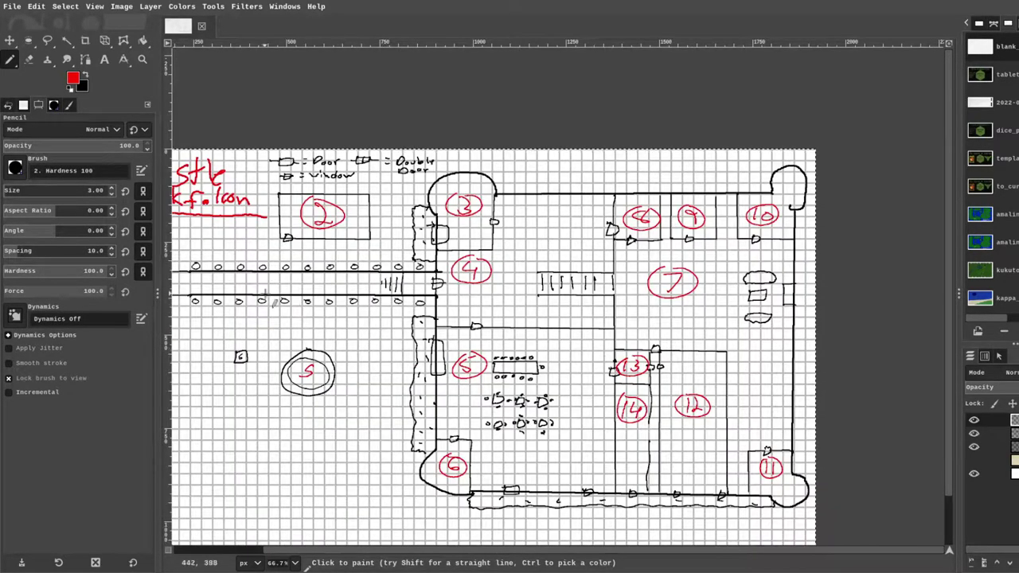
scroll(478, 255, "down", 1)
scroll(478, 255, "left", 2)
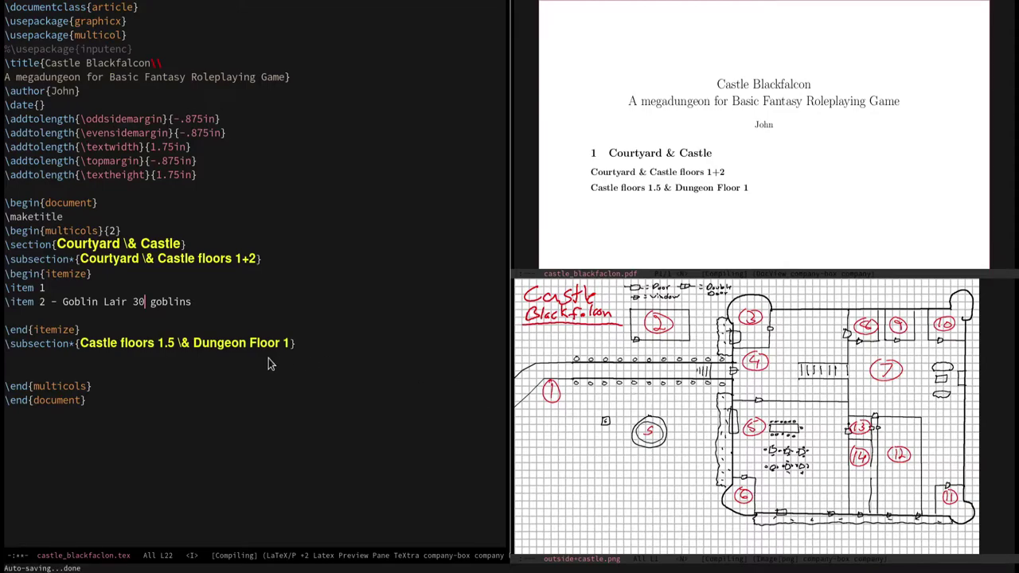
In castle_blackfaclon.tex, complete item 1 with "7 goblins hiding behind pillars 4 goblins hiding between statue and fountain".
left_click(103, 289)
type("7 goblins hiding behind pillars ")
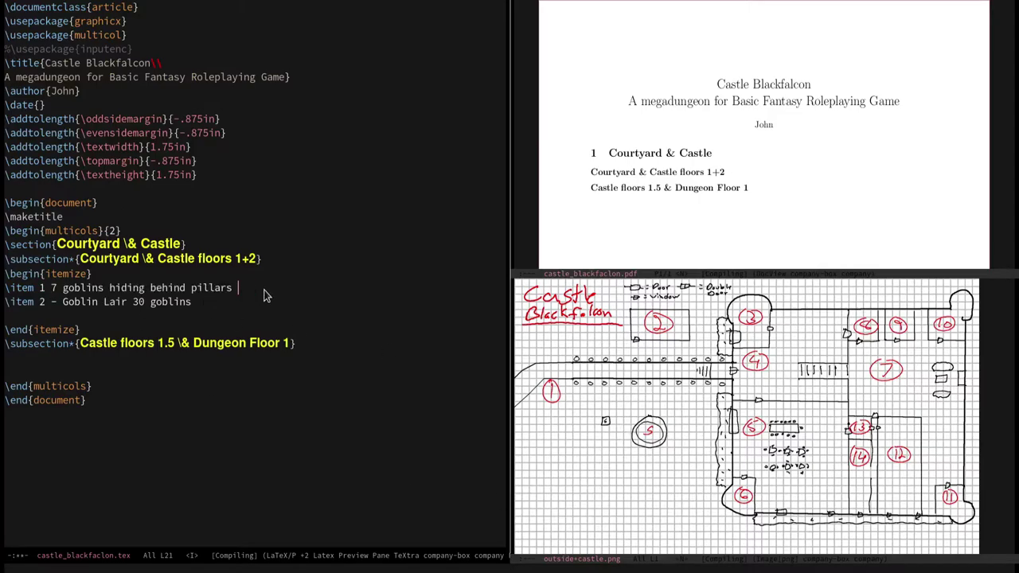
type("4 goblins hiding between statue and fountain")
key("Escape")
Change the number of goblins in item 2's Goblin Lair to 19.
key("j")
key("l")
key("l")
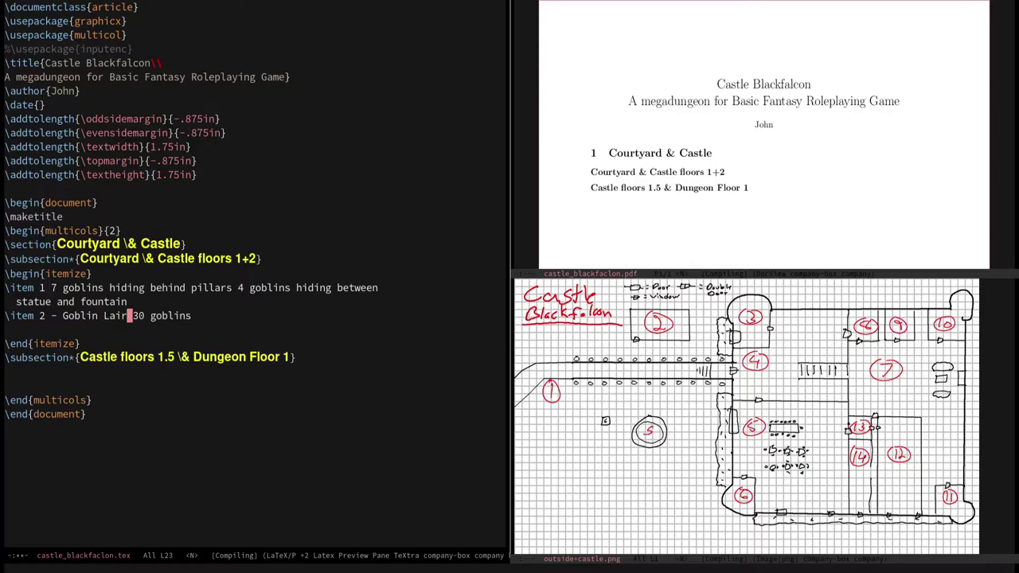
key("l")
key("a")
key("BackSpace")
key("BackSpace")
type("19")
key("Escape")
key("b")
key("b")
key("l")
key("l")
key("l")
key("f")
key("l")
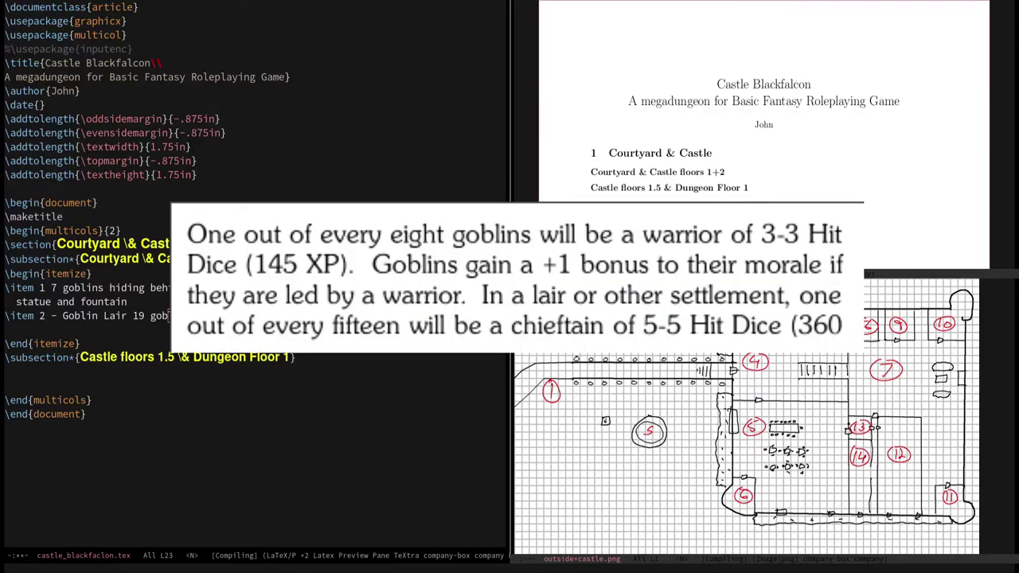
Change the second goblin group in item 1 to "3 goblins + 1 warrior".
left_click(146, 315)
left_click(243, 288)
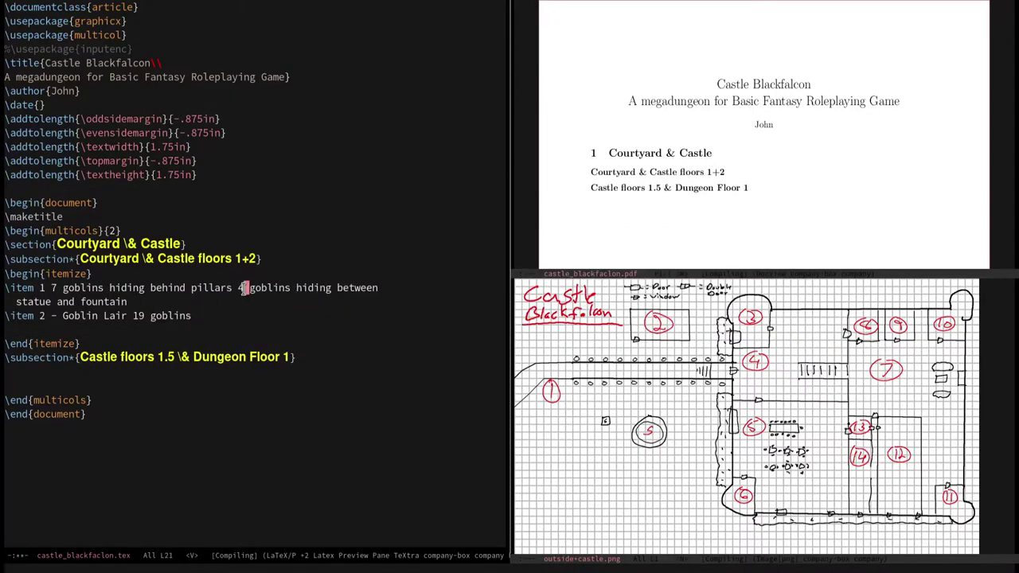
key("Escape")
type("r3wea + 1 warrior")
key("Escape")
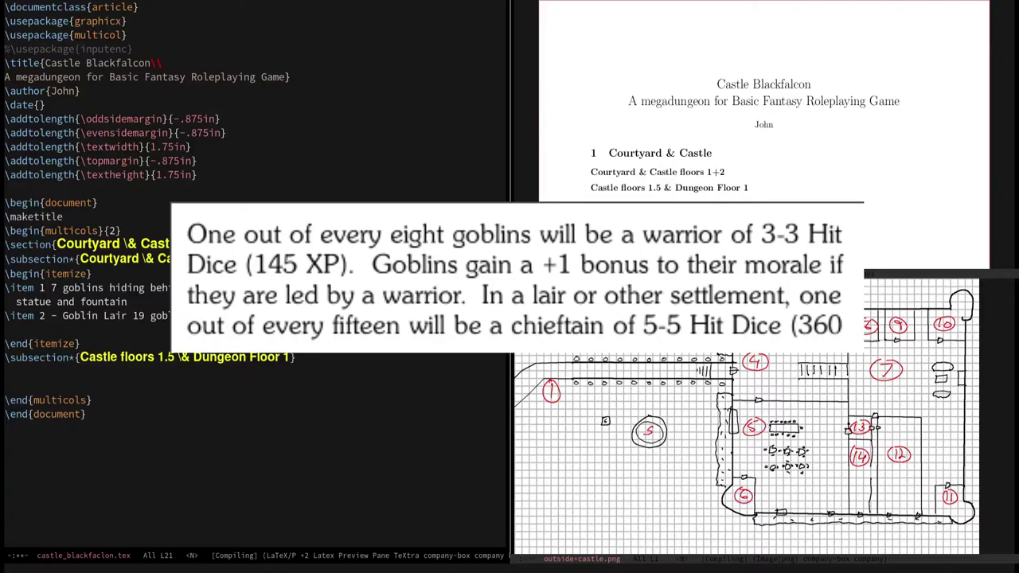
Change item 2's Goblin Lair occupants to "1 Chiefton 2 Warrior 16 goblins".
key("j")
key("j")
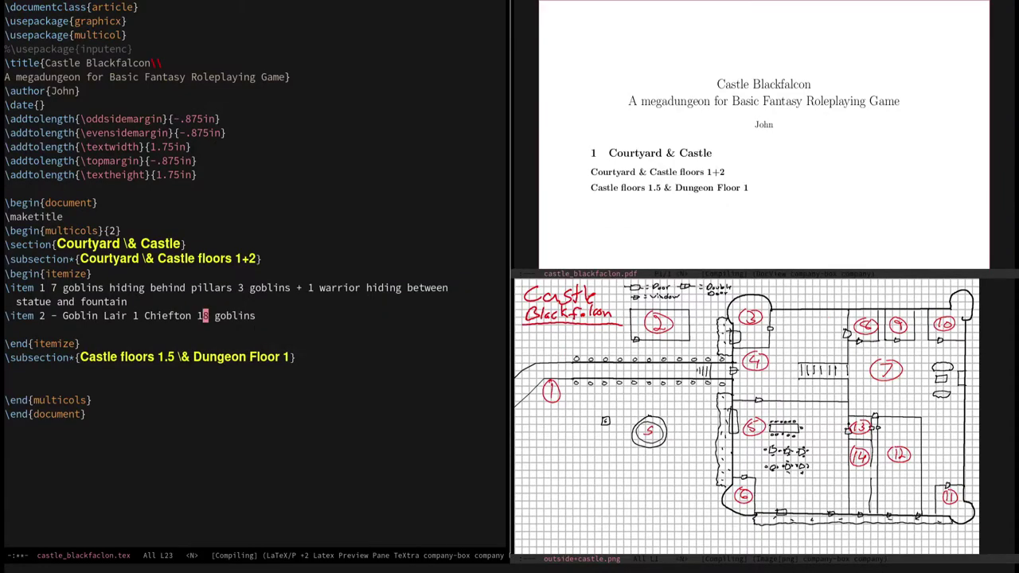
type("r6hi2 Warrior")
key("Escape")
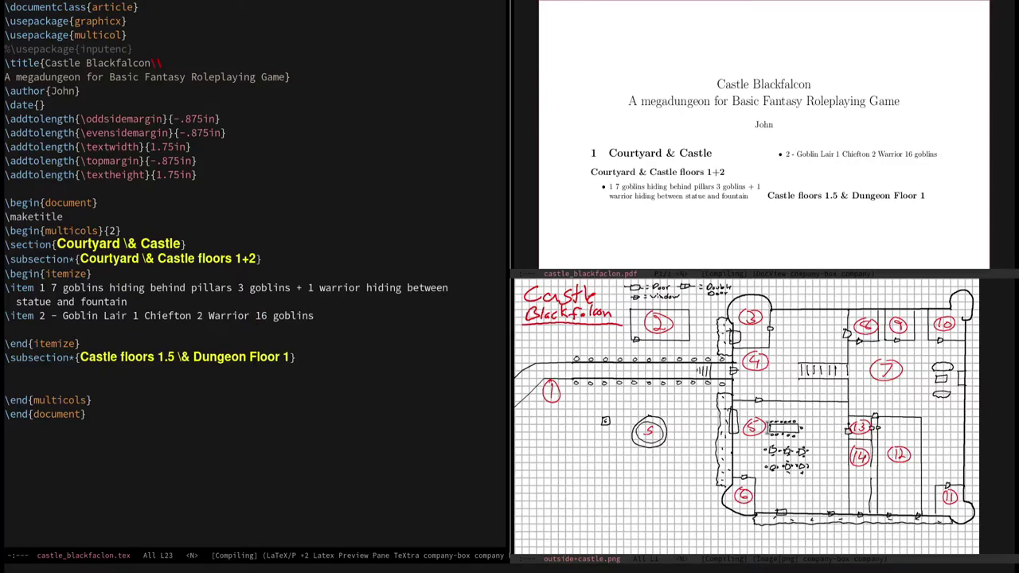
Add item 3 reading "4 Goblins" and item 4 reading "1 Warrior 4 Goblins" to the list.
type("o\\item 3 - ")
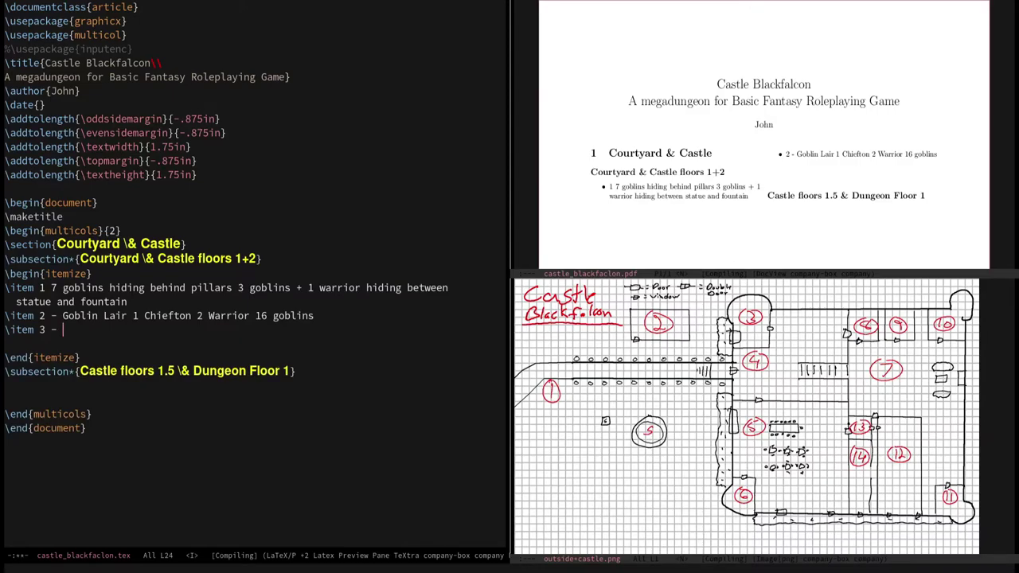
type("4 Goblins")
key("Return")
type("\\item 4 - ")
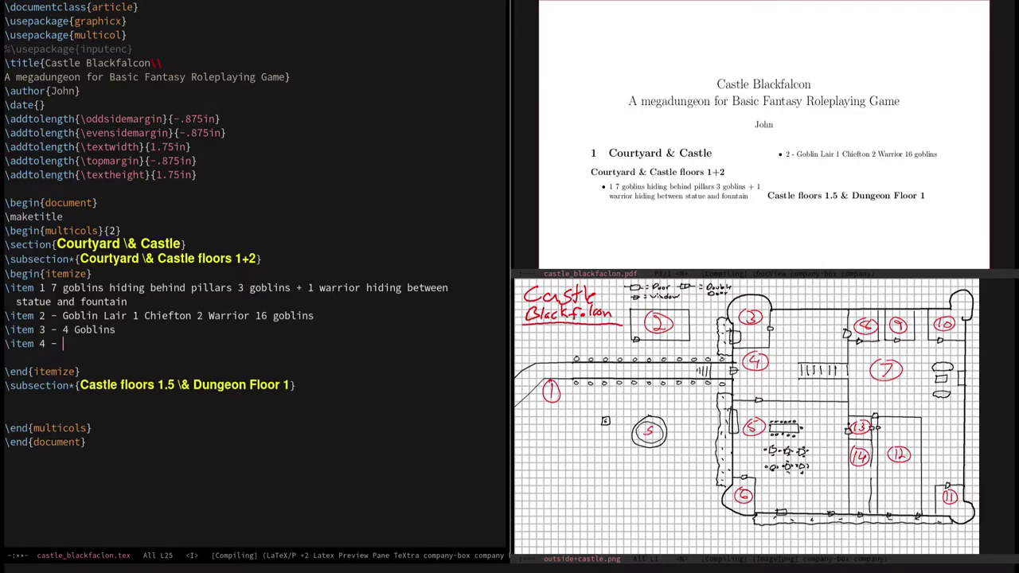
type("1 Warrior 4 Goblins")
Append "Slings 1d4 manning watch tower" to item 3's "4 Goblins" entry.
key("Up")
type("manning watch tower")
left_click(116, 330)
type("sl")
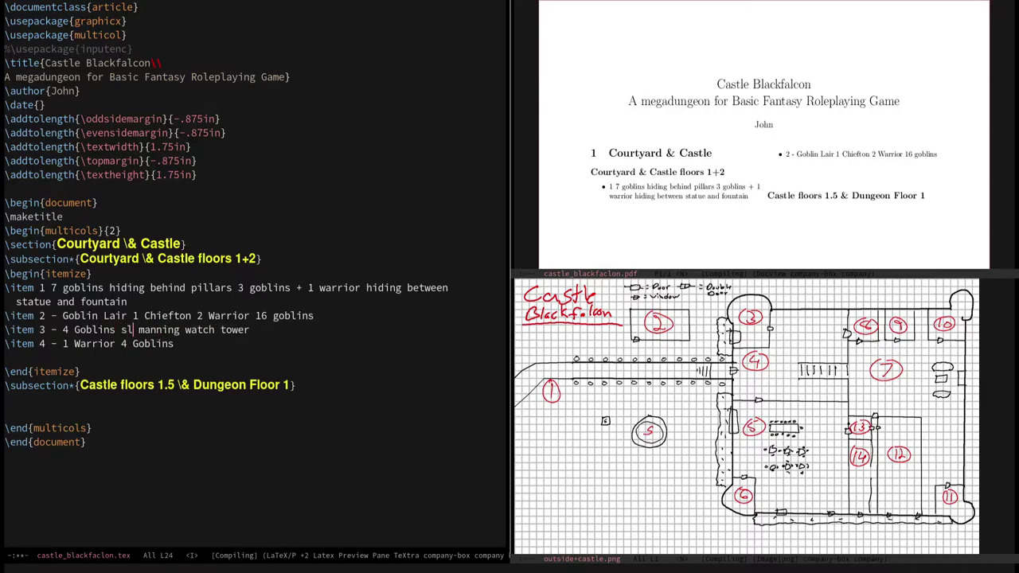
key("BackSpace")
key("BackSpace")
type("Slings 1d4")
key("Escape")
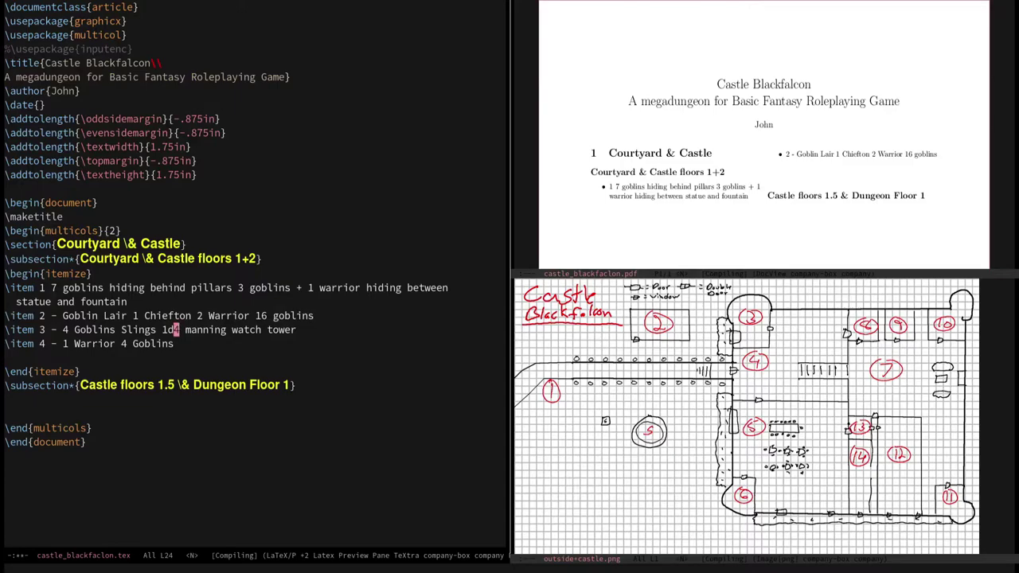
Change item 2's Goblin Lair occupants to 1 Warrior and 8 goblins alongside the Chiefton.
left_click(141, 330)
key("j")
key("k")
key("k")
key("w")
key("e")
key("w")
key("r")
key("1")
key("w")
key("w")
type("lciw8")
key("Escape")
Add item 5 below item 4 reading "Door trapped - Spears 1d8 damage".
key("j")
key("j")
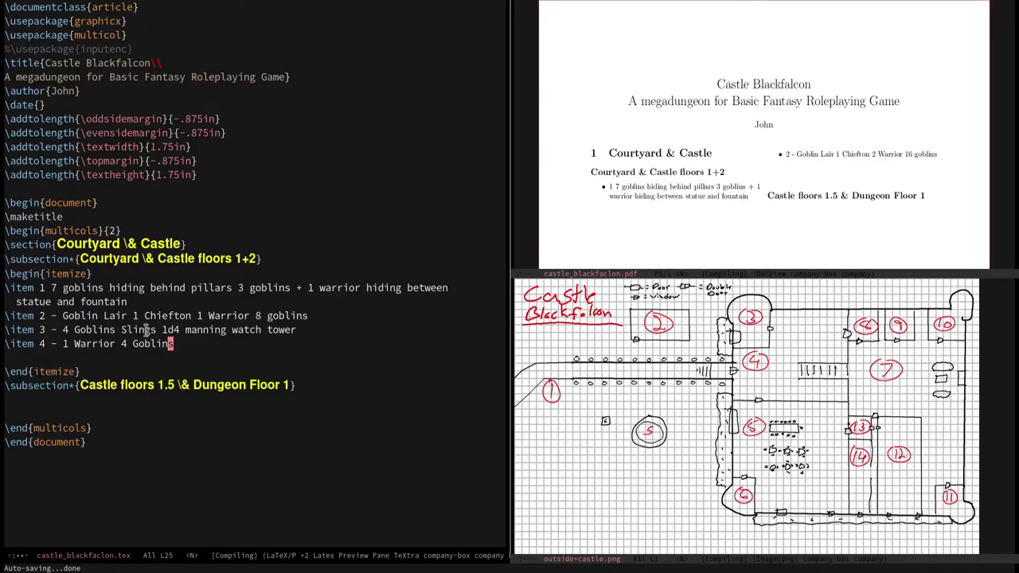
key("A")
key("Return")
type("\\item ")
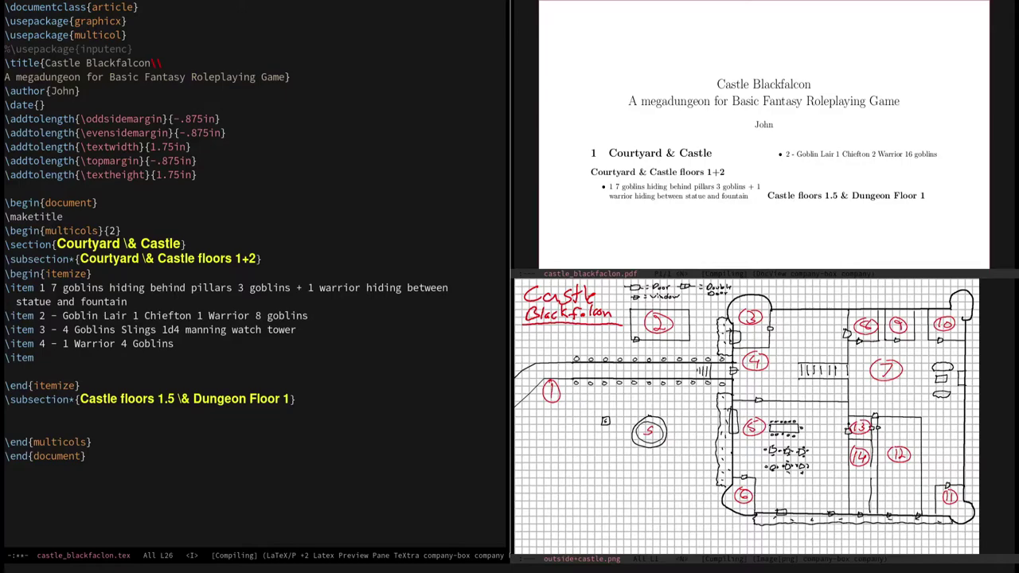
type("5 - Door trapped")
type("1d8")
key("Left")
key("Left")
key("Left")
type("- Spears")
key("End")
type("damage")
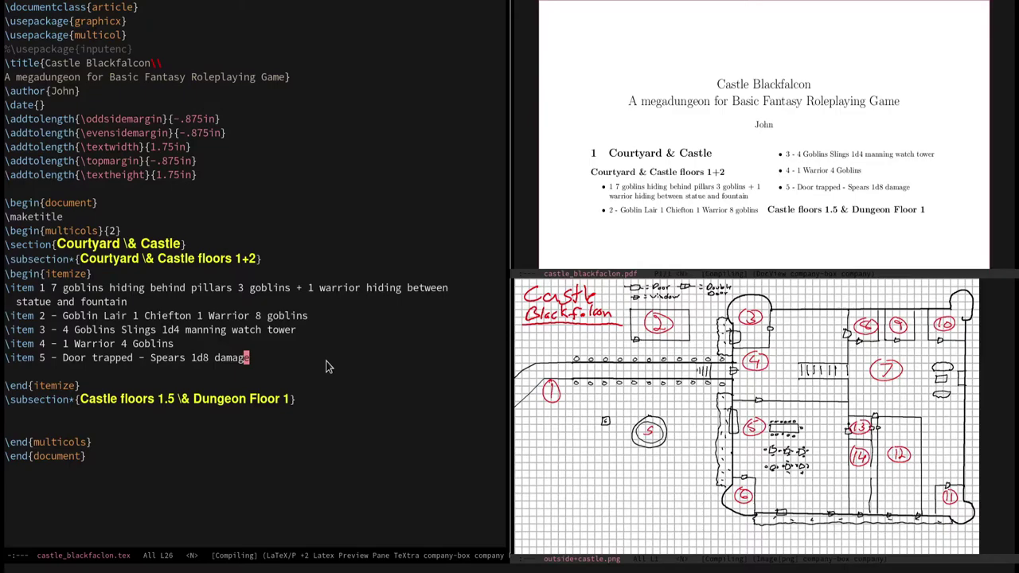
Insert items numbered 6 to 14 below item 5 and describe item 6 as "Abandoned watch tower, no ones been in here for ages".
key("p")
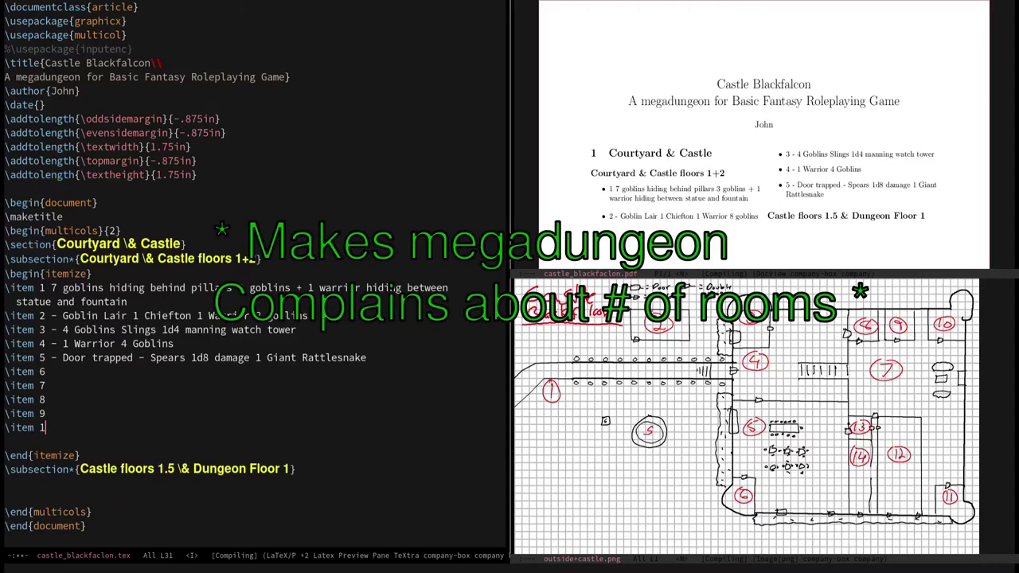
key("alt+Return")
type("1")
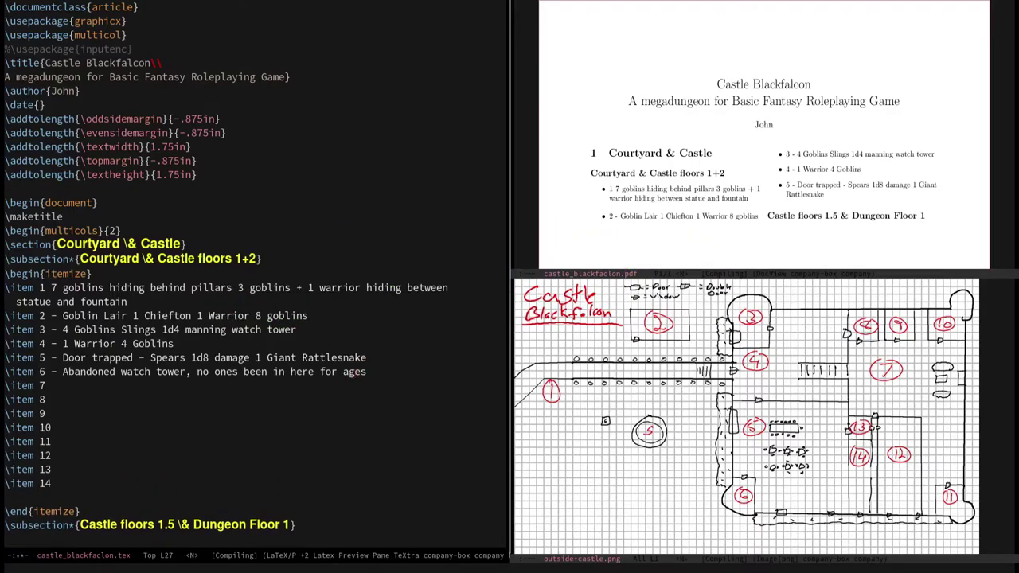
Label items 7 to 11 as Foyer, Gaurd Captains Room, Treasurer's Room, Watchtower and Watchtower.
left_click(42, 385)
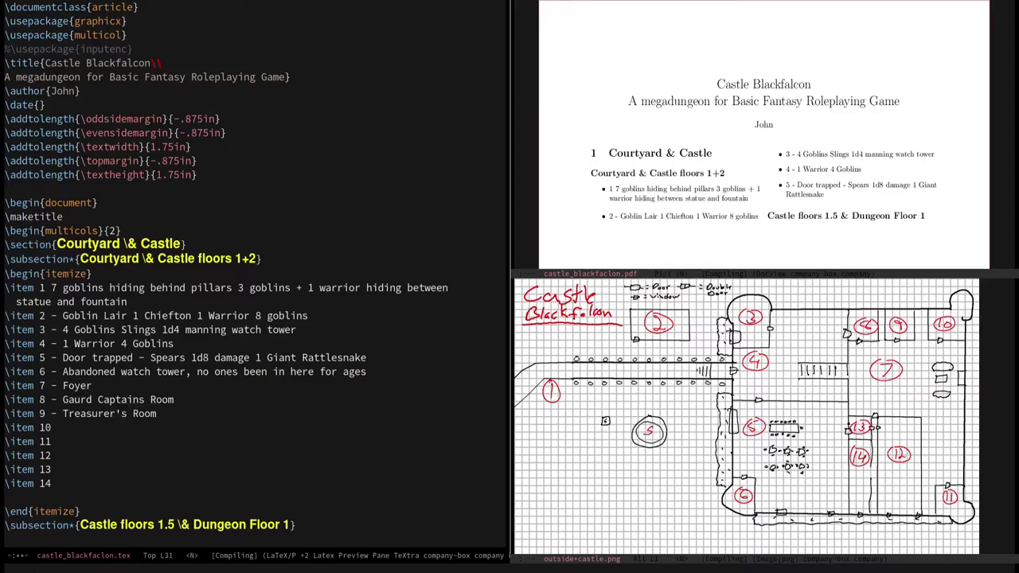
key("j")
key("A")
type("- Watchtower")
key("ctrl+n")
key("ctrl+e")
type("- Watchtower")
Label item 12 with the commander's full name and "the Ripper of Red Mountain", and items 13 and 14 as the commander's Office and Dining Room.
key("ctrl+n")
key("ctrl+e")
type("- ")
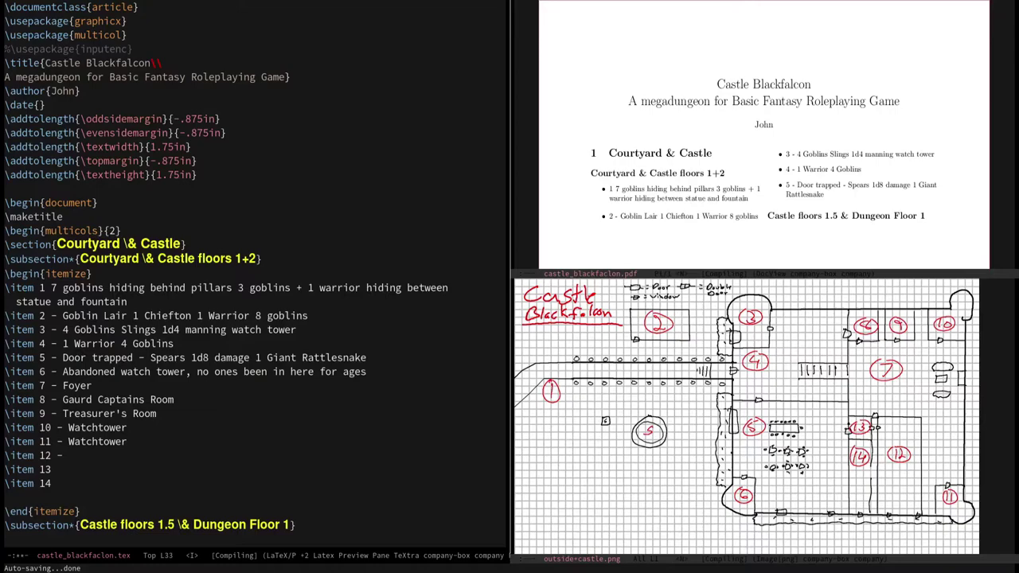
type("Commander")
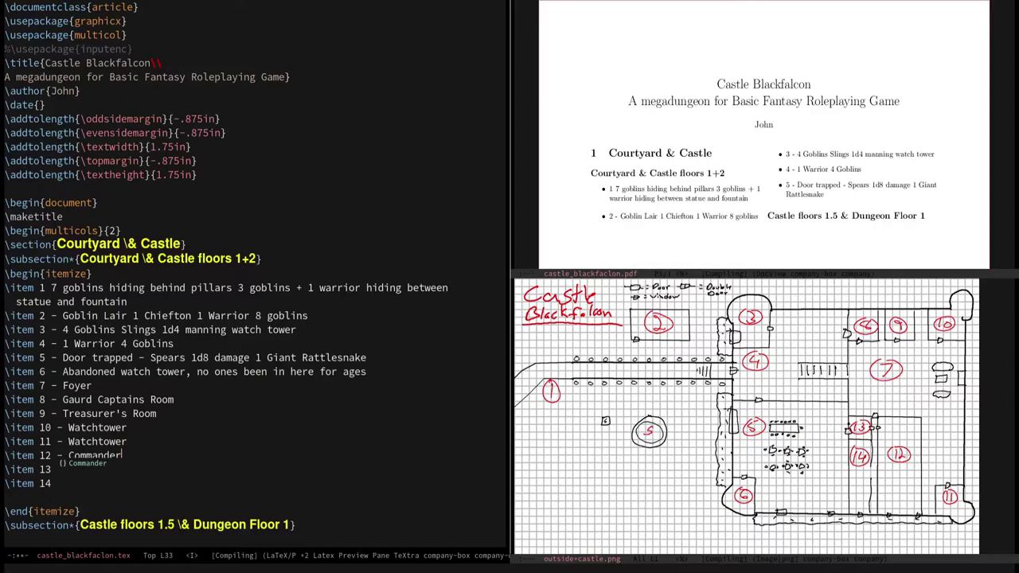
type("Jasper McCloud the Ripper ")
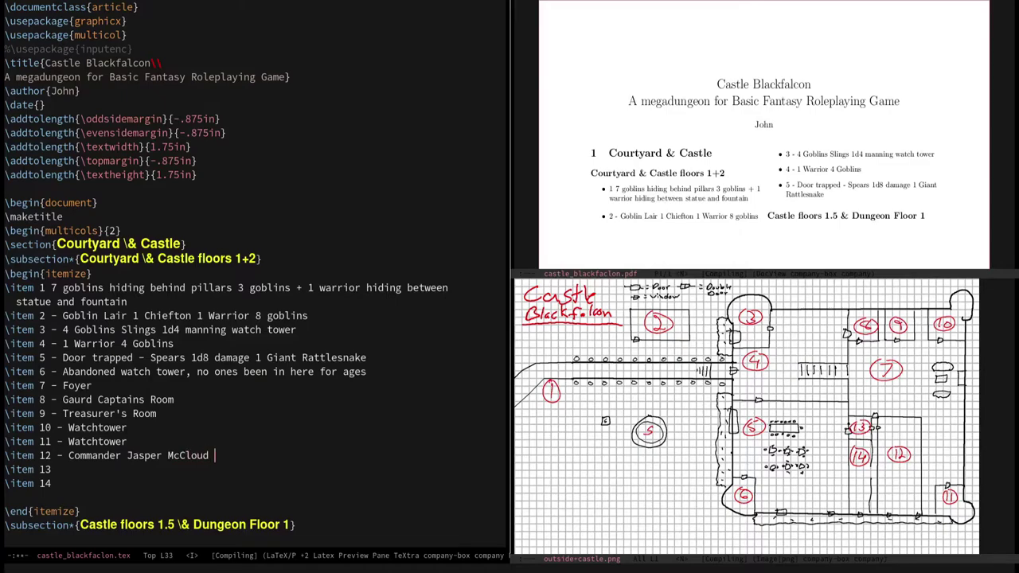
type("of Red Mountain")
key("Escape")
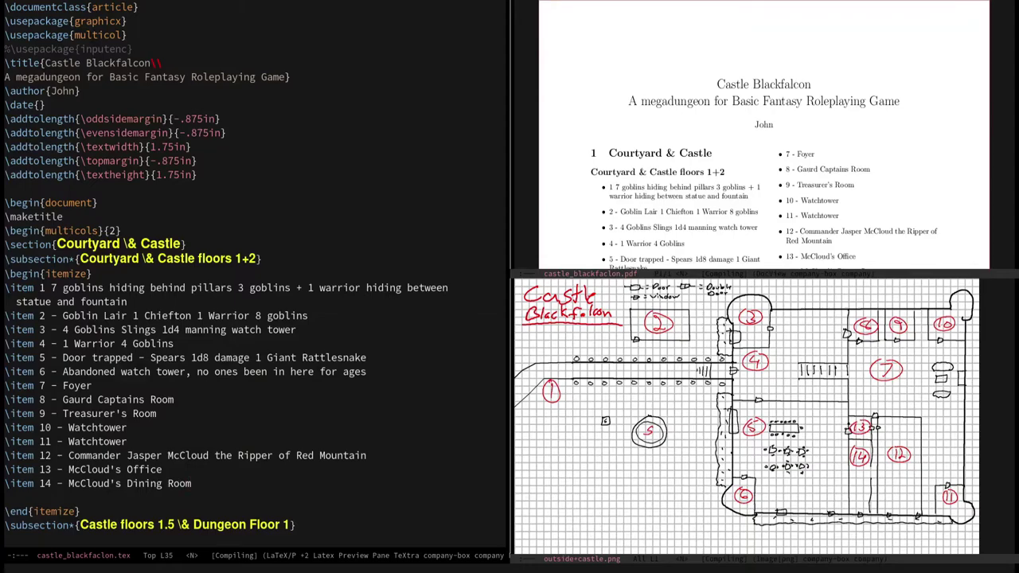
Review the room key entries from item 14 back up to item 2.
key("k")
key("k")
key("k")
key("k")
key("k")
key("k")
key("k")
key("k")
key("k")
key("k")
key("k")
key("k")
key("j")
key("j")
key("j")
key("k")
key("k")
key("k")
key("k")
key("j")
Switch to the web browser, open the Basic Fantasy treasure generator and generate a type C treasure.
key("super+2")
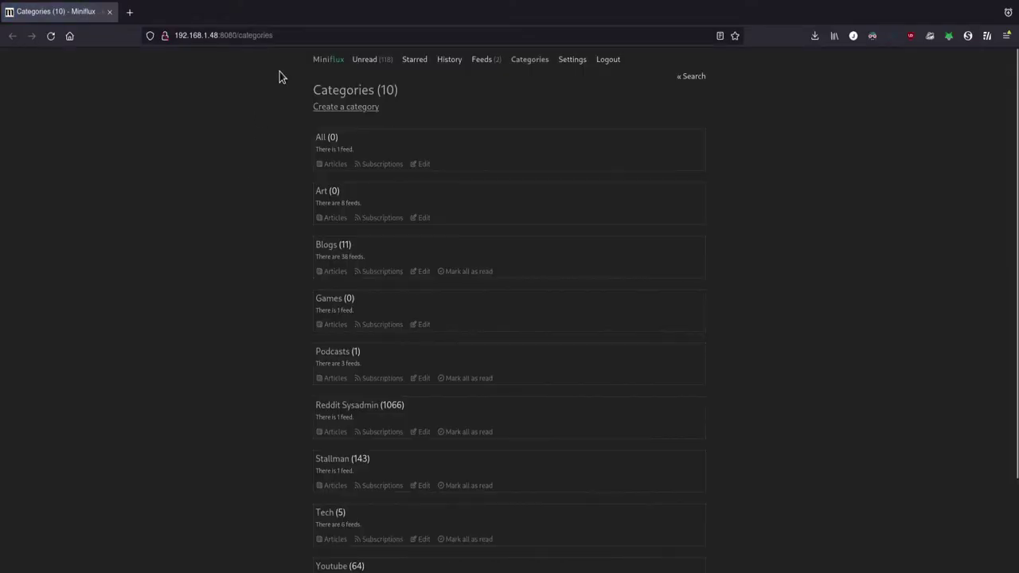
left_click(129, 12)
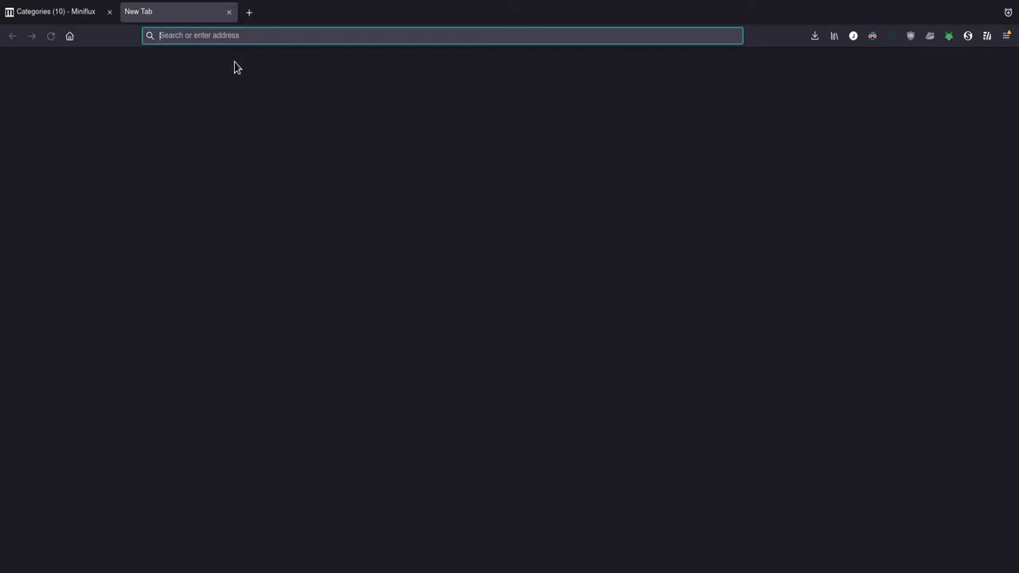
middle_click(228, 40)
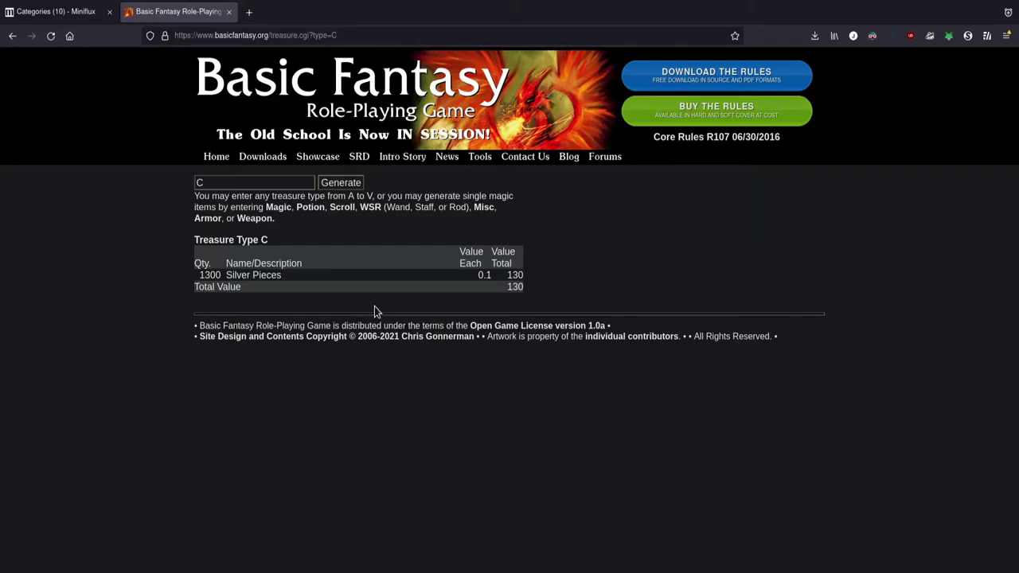
left_click(353, 184)
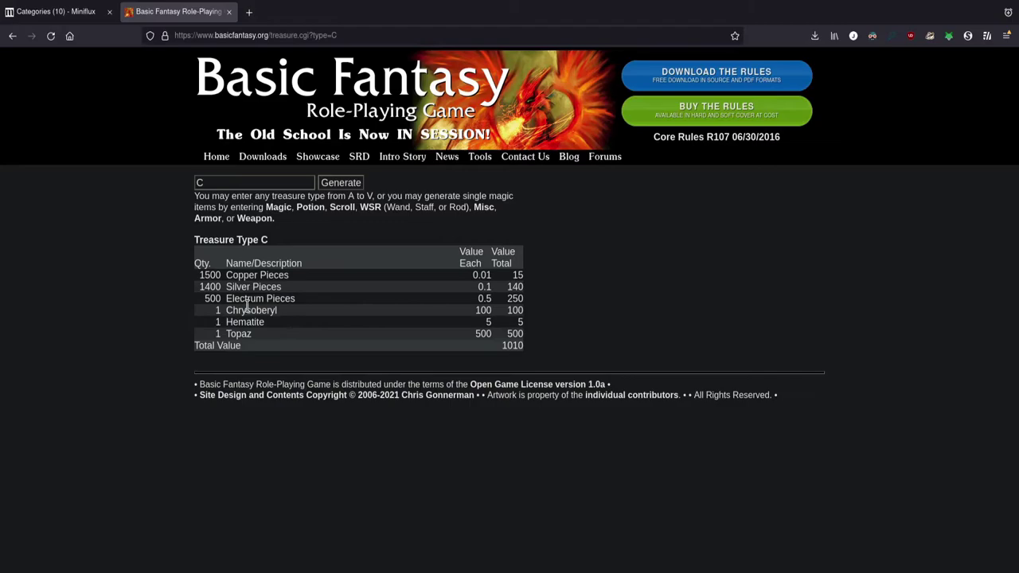
left_click_drag(521, 339, 456, 320)
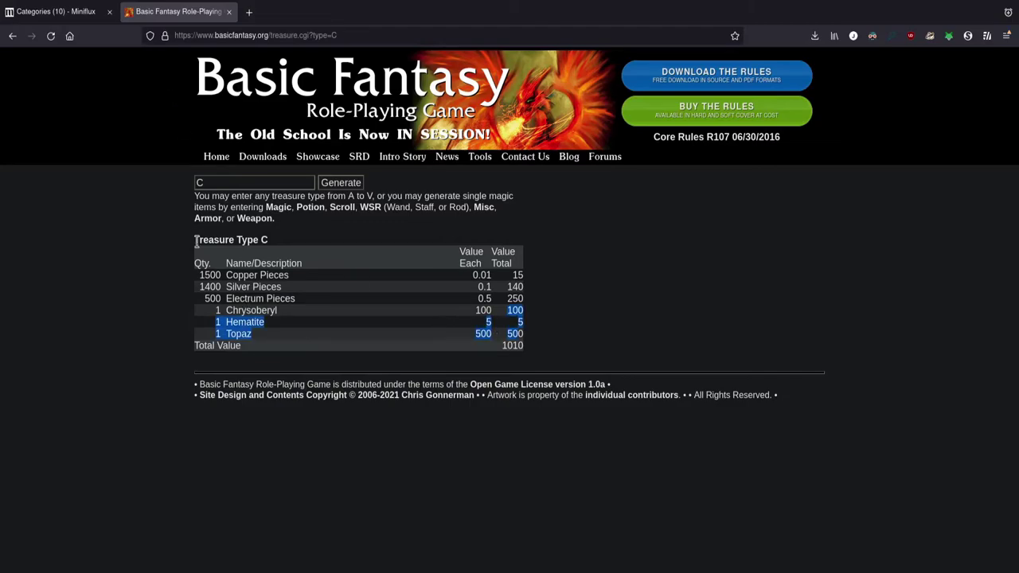
left_click(117, 210)
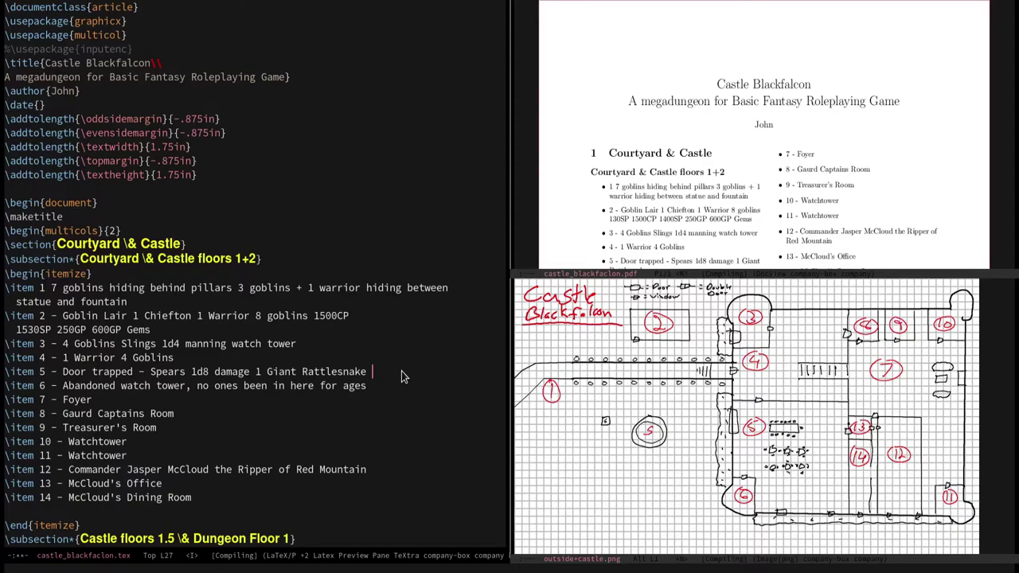
Append "1 Barrel Fine Wine 4 days Rations (cheese, jerky, hard bread etc)" to item 5 in the LaTeX file.
type("1 Barrel Fine Wine 4 days Rations (cheese, jerky, hard bread etc")
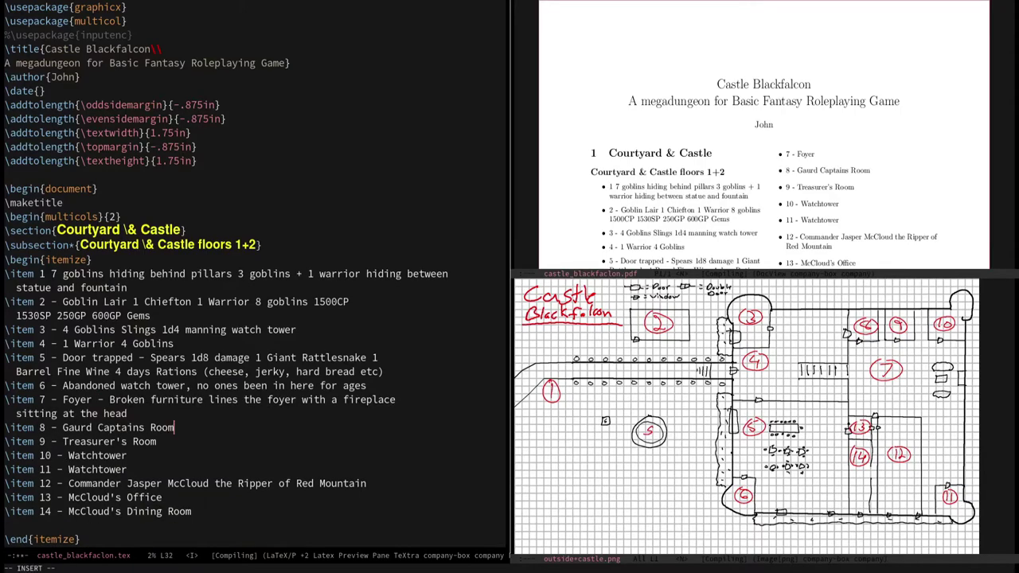
Append "- chainmail, a spear" to item 8's Gaurd Captains Room entry.
type("- chainmail, a spears")
key("BackSpace")
key("BackSpace")
key("BackSpace")
key("BackSpace")
key("BackSpace")
key("BackSpace")
key("BackSpace")
type("spear")
key("BackSpace")
key("BackSpace")
key("BackSpace")
key("BackSpace")
key("BackSpace")
key("BackSpace")
type("spear")
key("Escape")
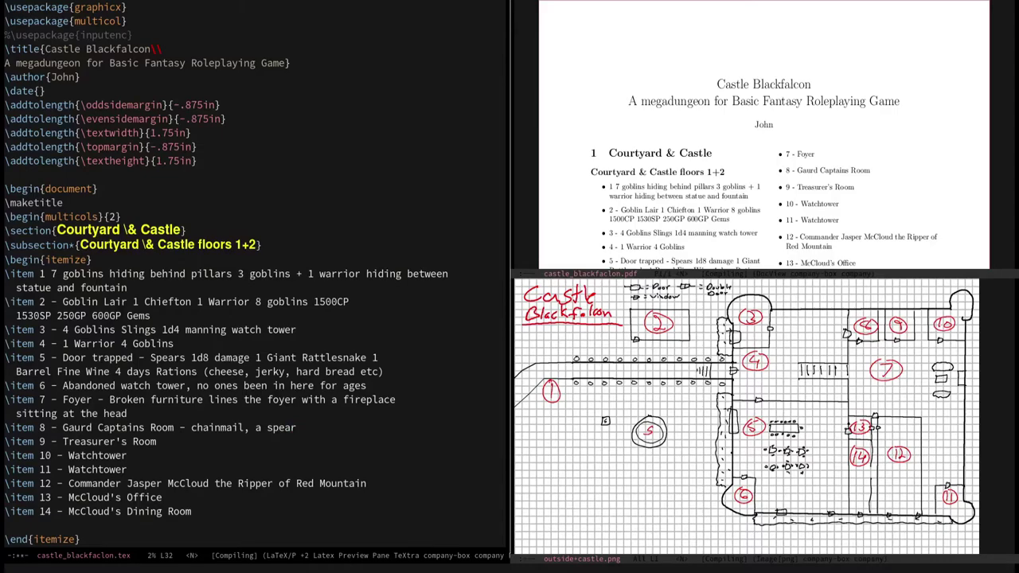
Append "- 100GP in Small Sack, Castle Ledger" to item 9's Treasurer's Room entry.
key("j")
key("shift+a")
type("- ")
type("10")
type("0GP in Small Sack ")
type(" Castle ")
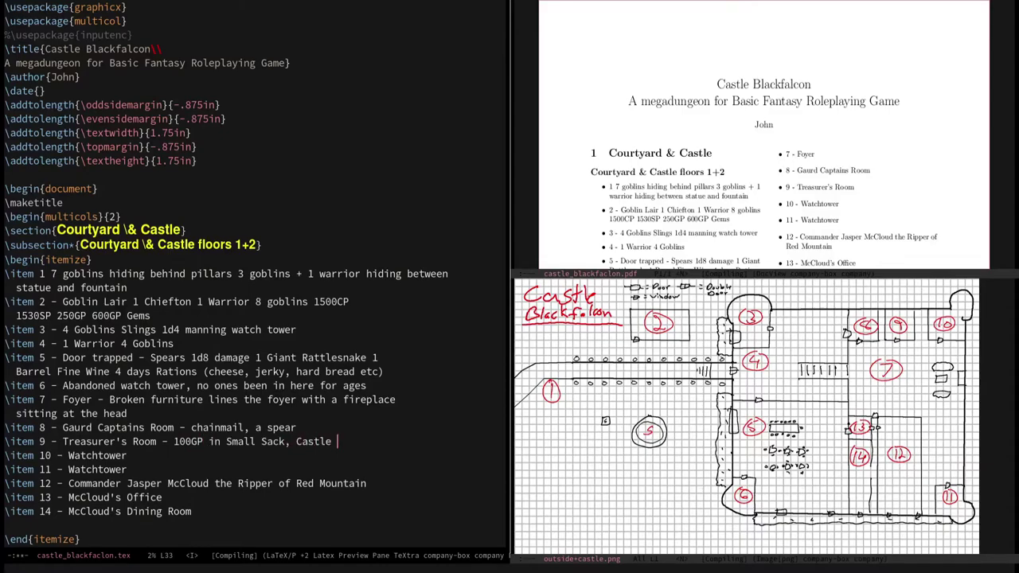
type("Ledger")
key("Escape")
Append "- 3 Shields, 6 Helmets" to item 10's Watchtower entry.
key("j")
key("j")
key("j")
key("k")
key("k")
type("A - Shields, Helmets")
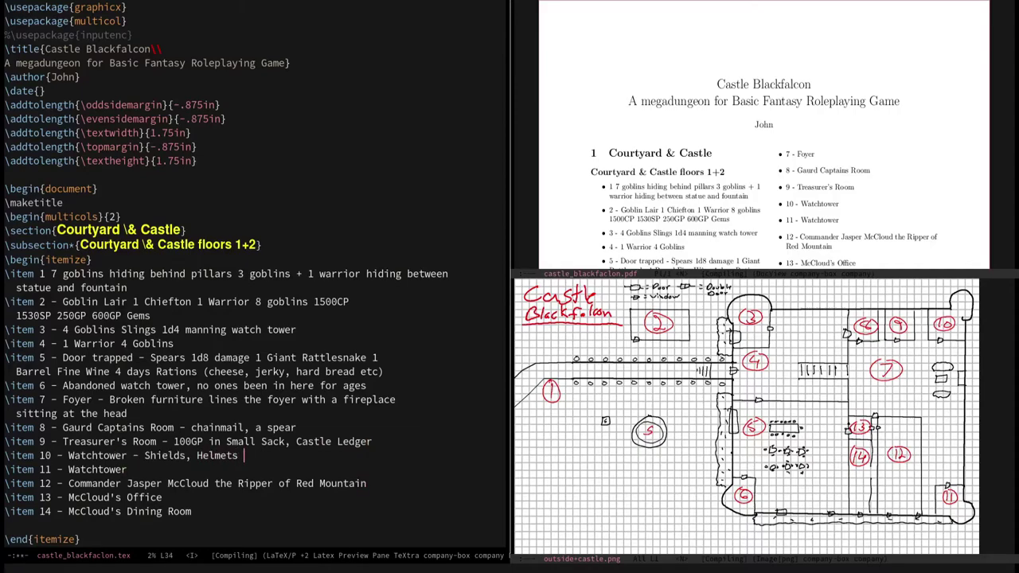
key("Escape")
key("b")
key("b")
type("i3")
key("Escape")
key("w")
key("w")
type("i")
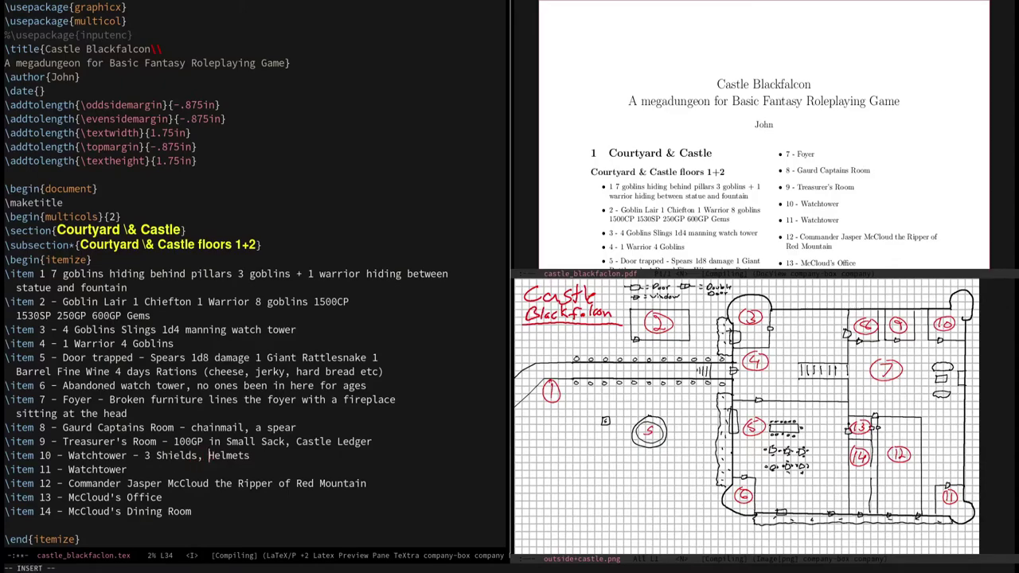
type("6")
key("Escape")
Extend item 12's label with "'s Bedroom", leaving item 11 as plain "Watchtower".
type("jA -")
key("Escape")
type("ujA's Bedroom ")
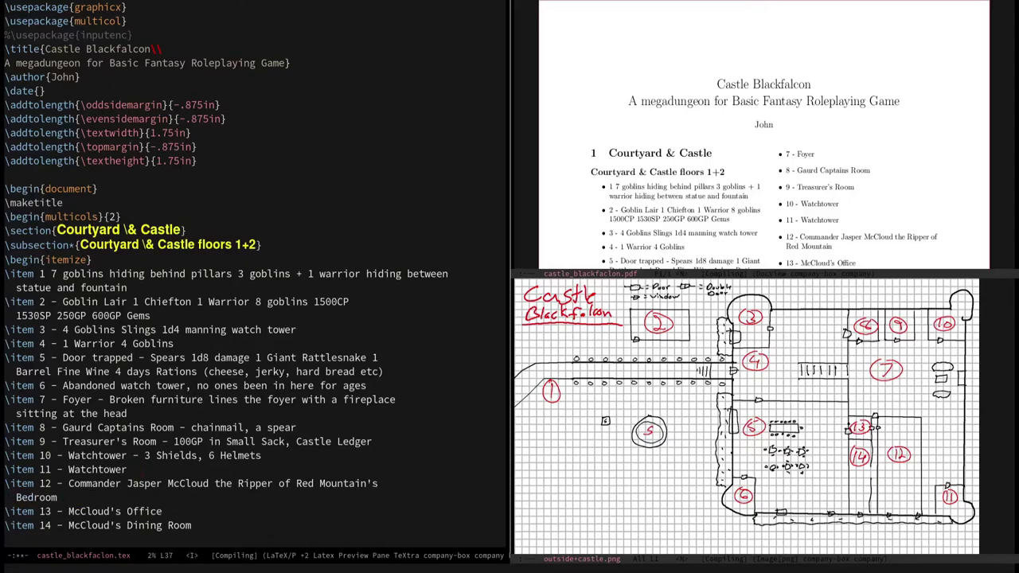
Append ", Letters (Detailing reclusiveness, bad diplomacy)" to item 12's Bedroom entry.
type(", Letters (Detailing reclus")
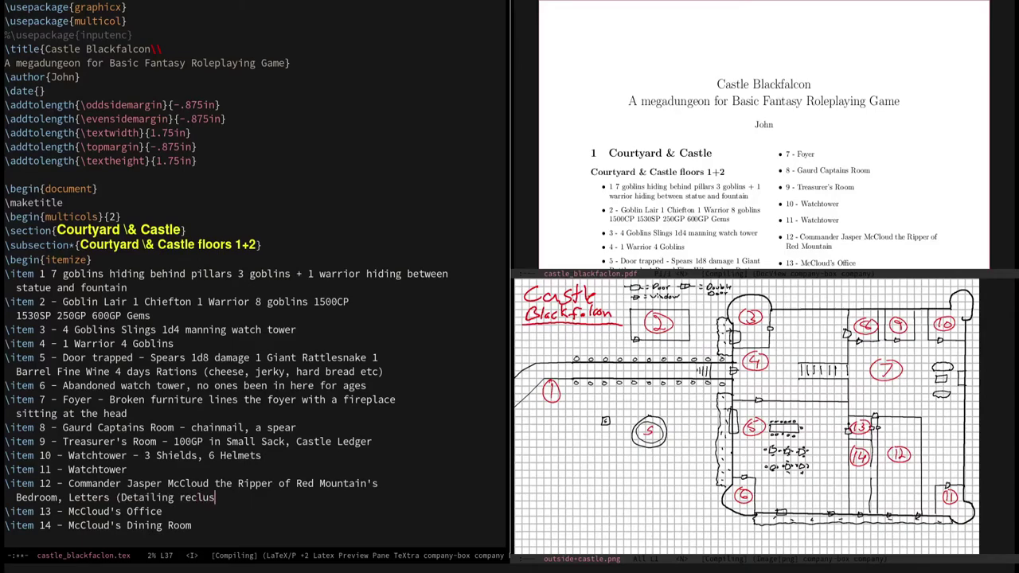
type("iveness, bad diplomacy, s")
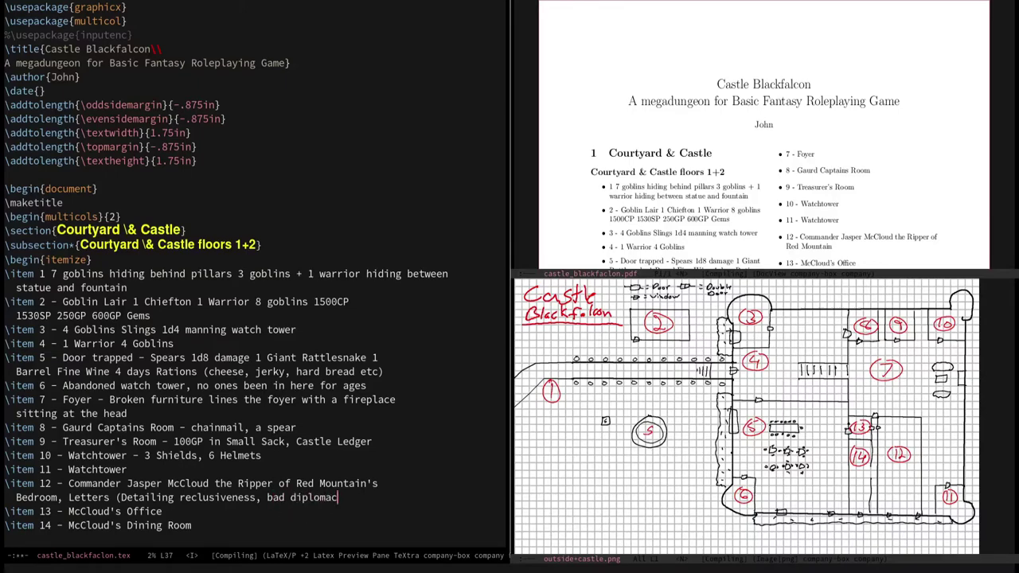
key("BackSpace")
key("BackSpace")
key("BackSpace")
type(")")
key("Escape")
Move the letters note from item 12 to item 13's Office entry and add "Greatsword, History Books" to item 12's Bedroom.
key("V")
key("0")
key("E")
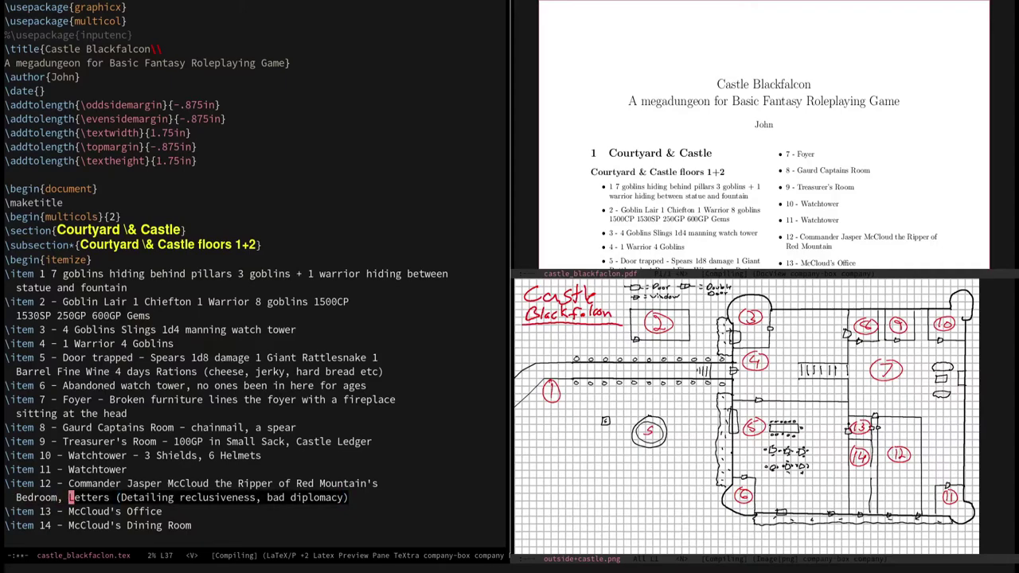
key("c")
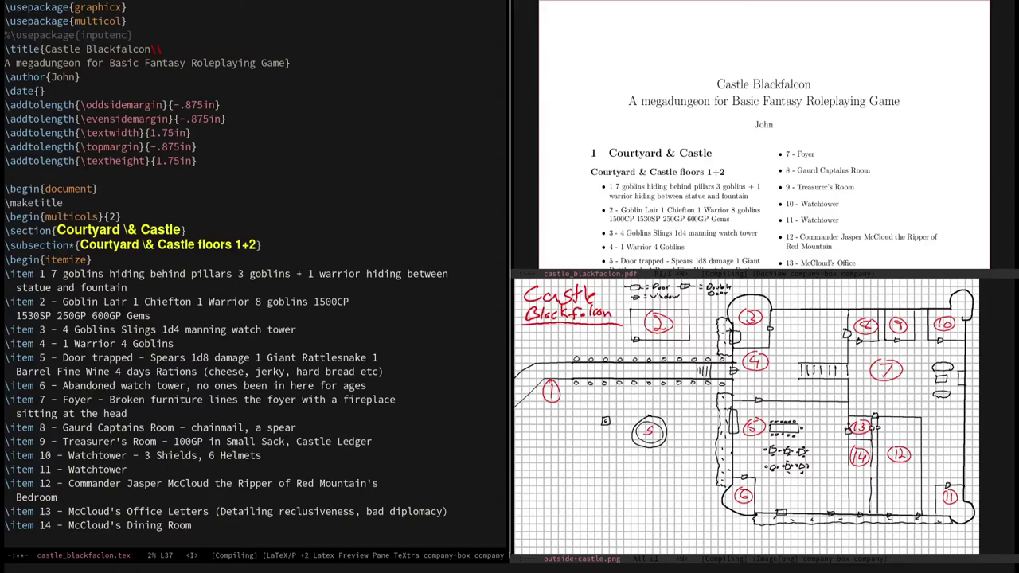
type("Greatsword, History Books")
key("Escape")
Append "- Weeks worth of rations" to item 14's Dining Room and put a dash before the contents of items 12 and 13.
key("j")
key("j")
key("z")
key("z")
key("A")
key("Escape")
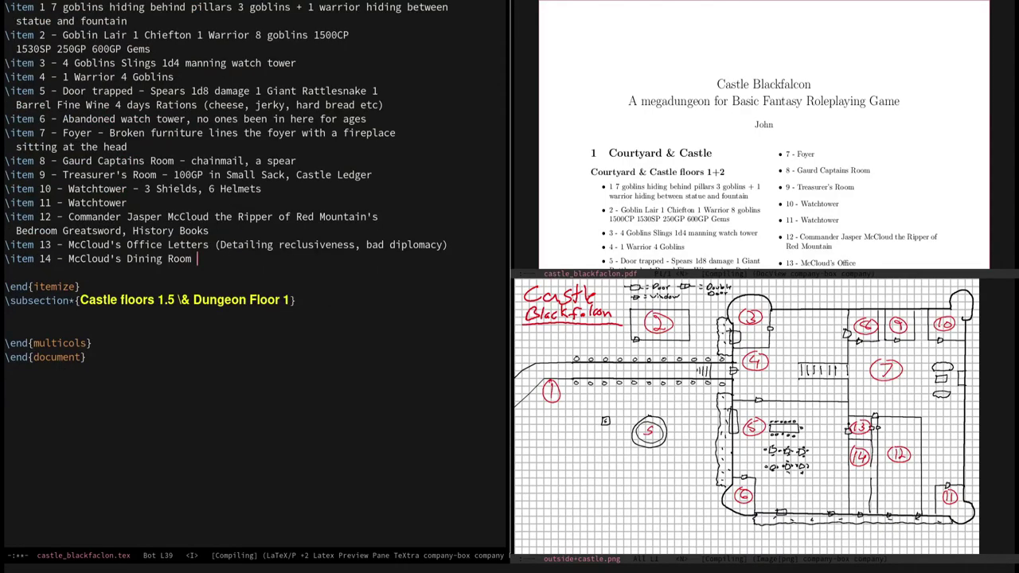
type("- Weeks worht of rations")
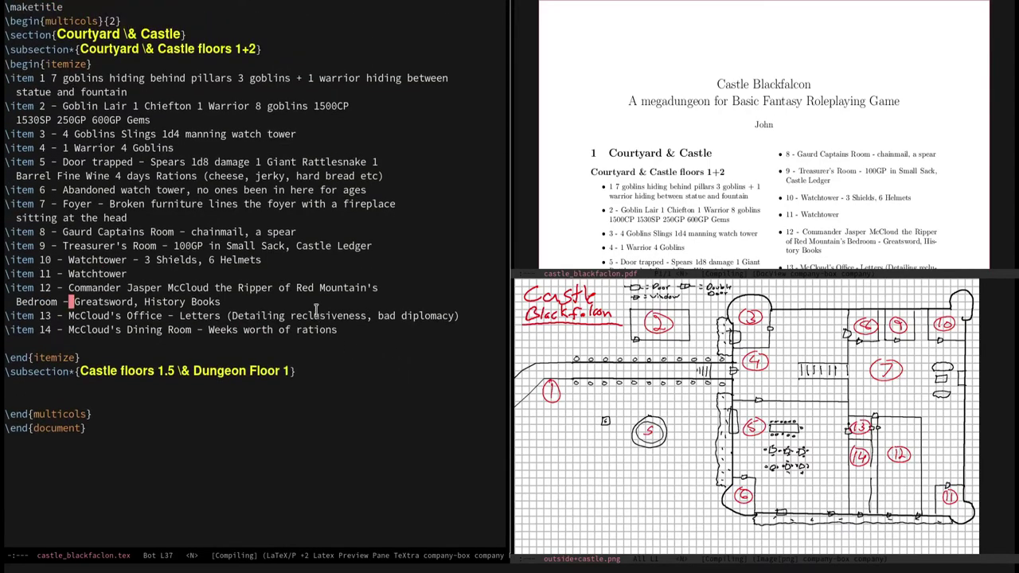
scroll(316, 309, "up", 1)
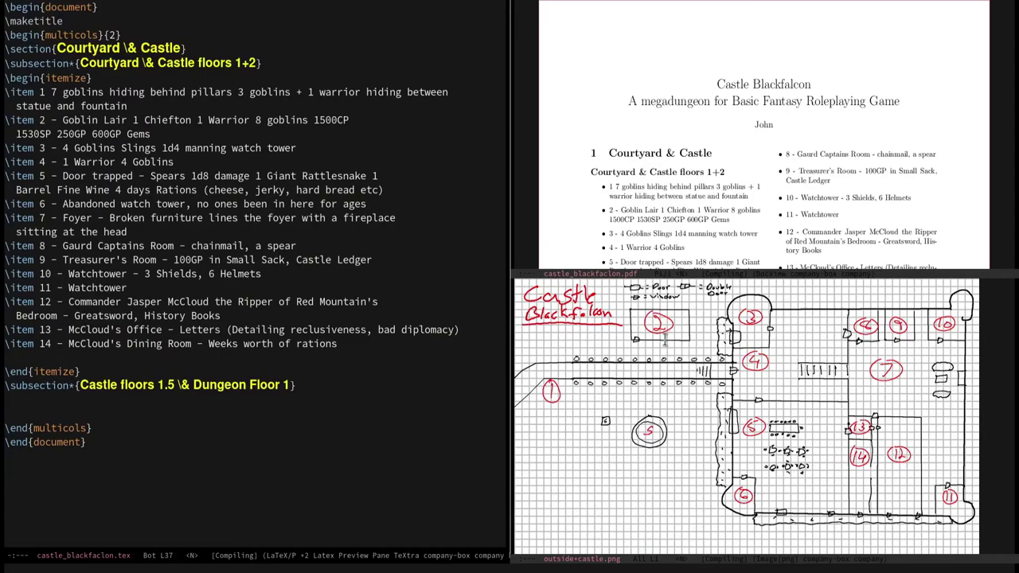